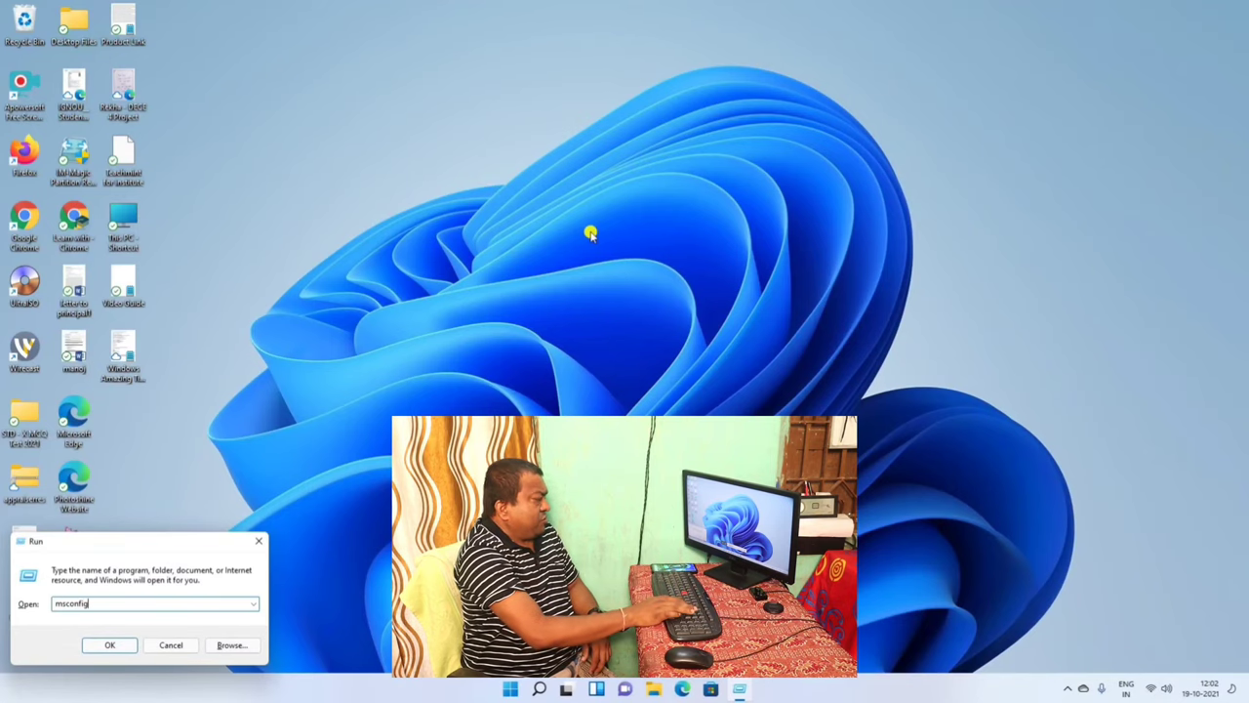
# Step: Run msconfig, open Task Manager from its startup section, and check physical memory in Resource Monitor, opened from the performance view
pyautogui.press('Return')
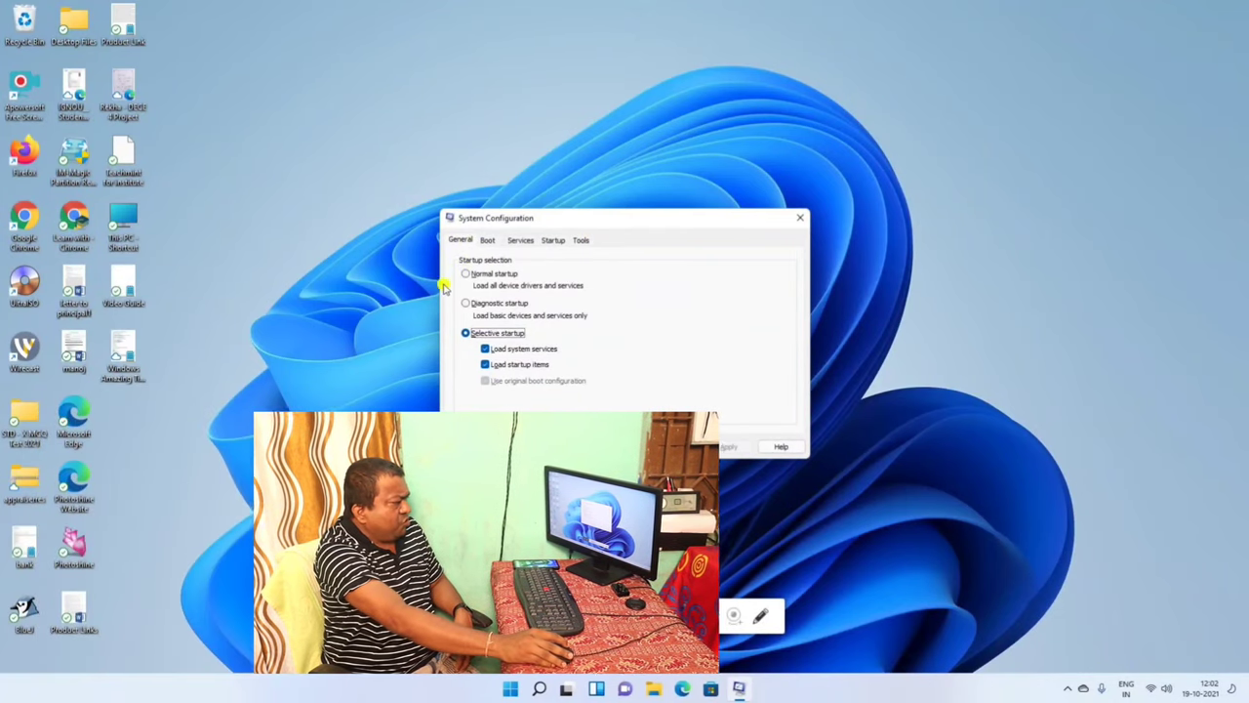
pyautogui.click(562, 244)
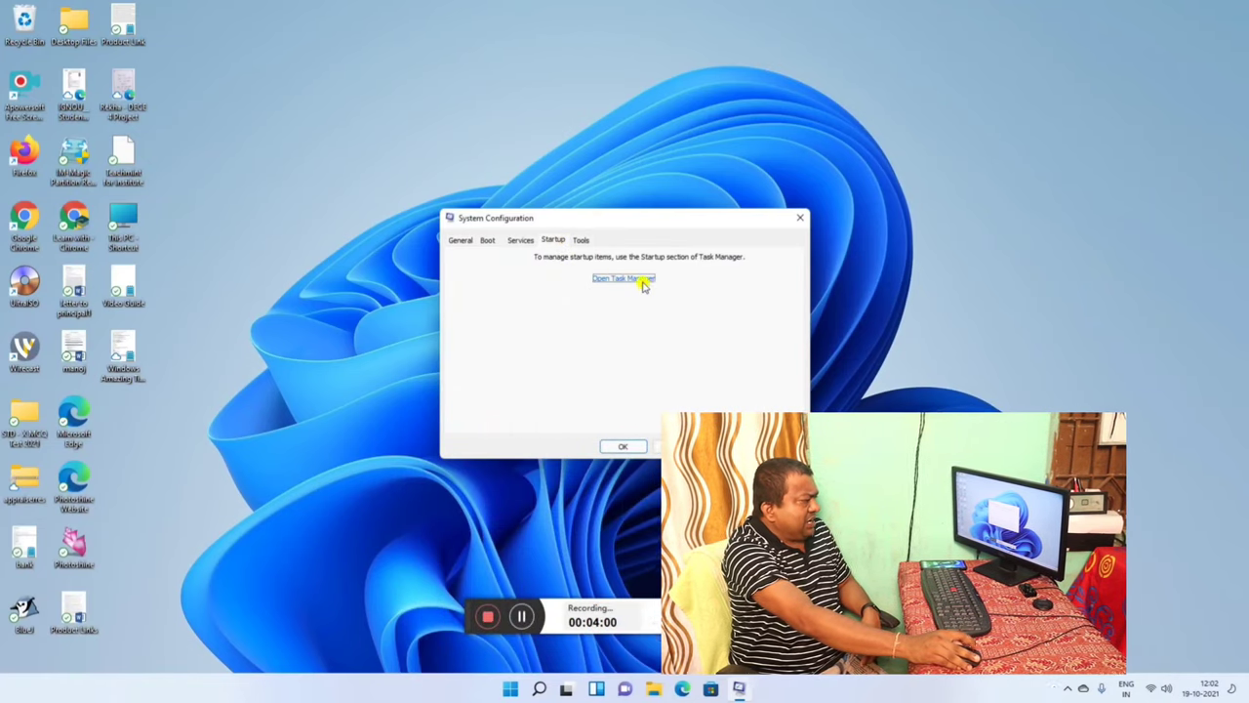
pyautogui.click(639, 280)
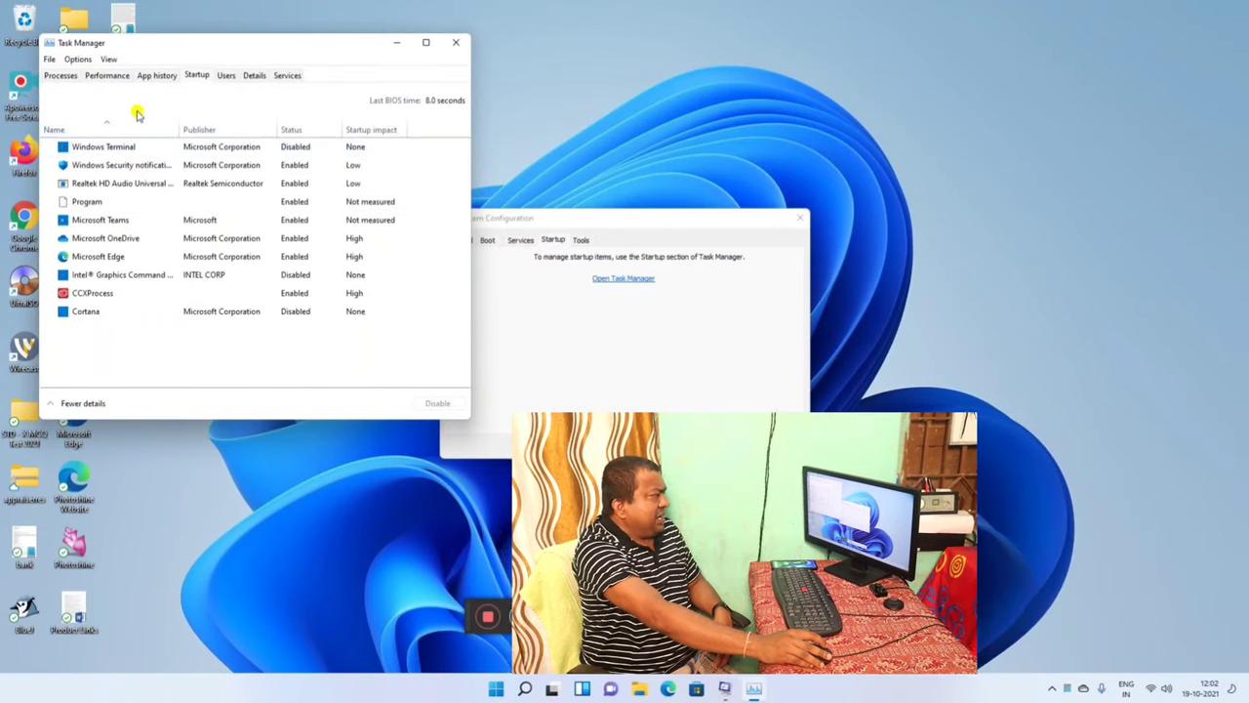
pyautogui.click(115, 78)
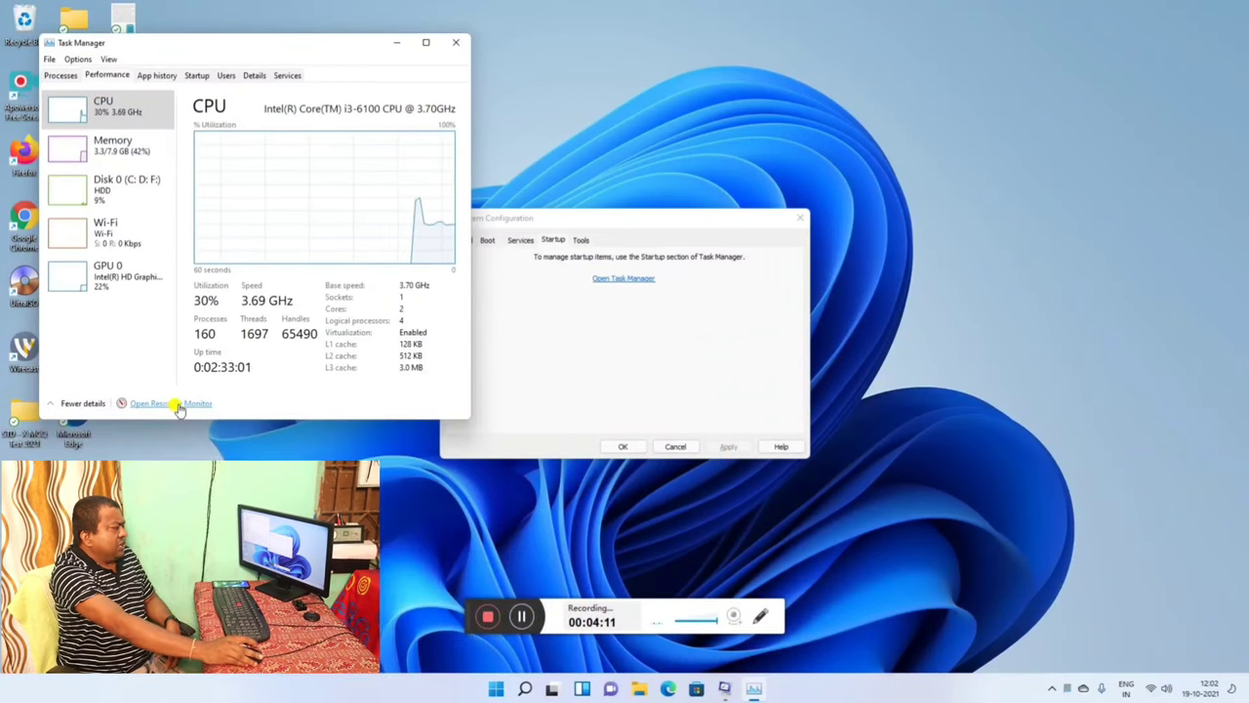
pyautogui.click(173, 404)
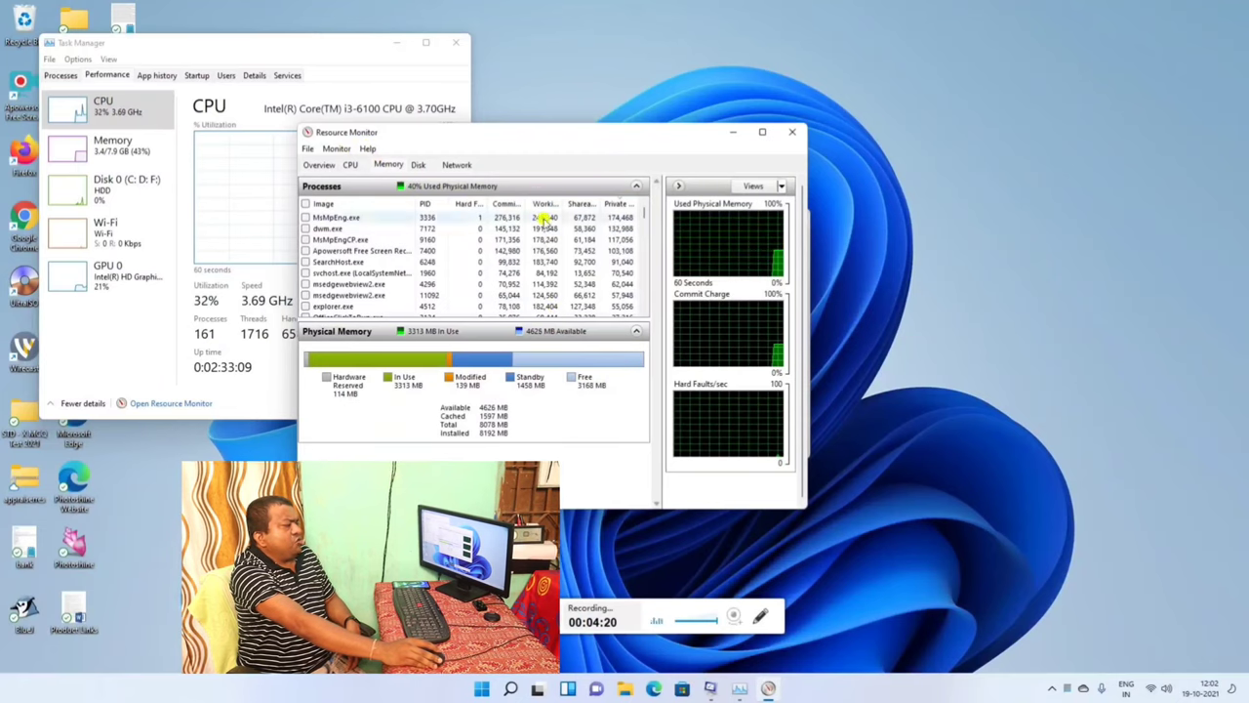
pyautogui.moveTo(535, 363)
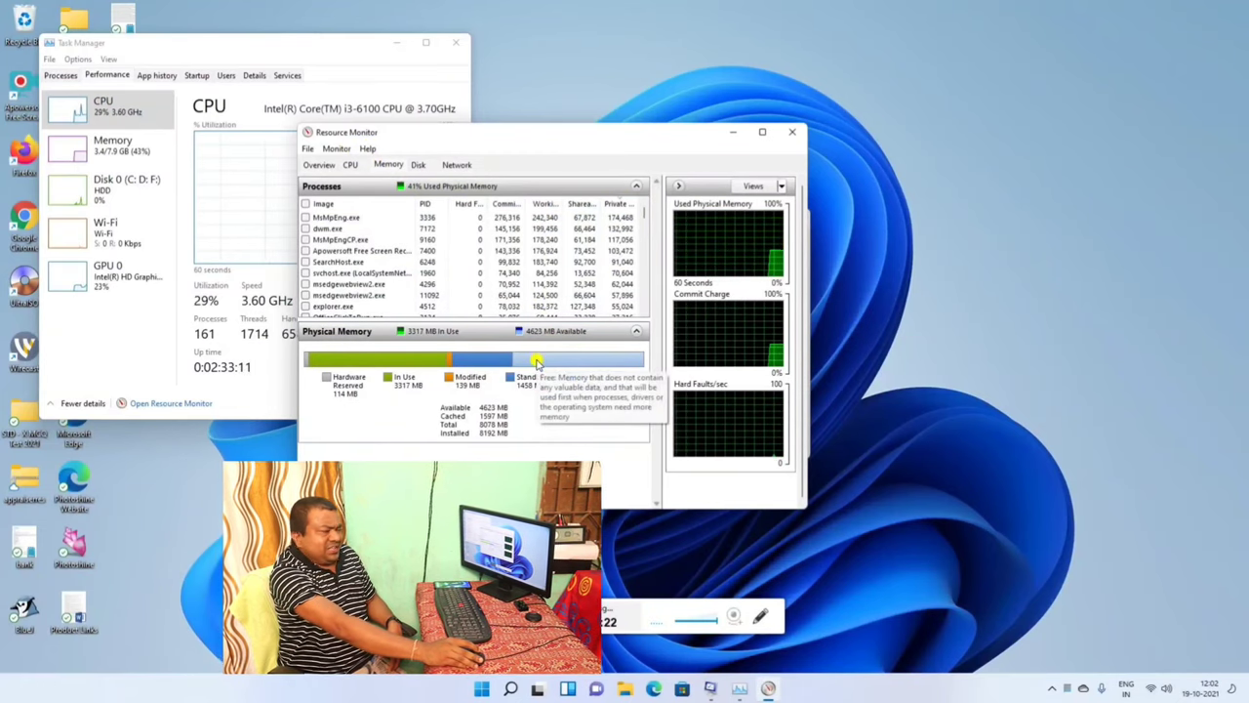
# Step: Close Resource Monitor, Task Manager and System Configuration
pyautogui.click(791, 134)
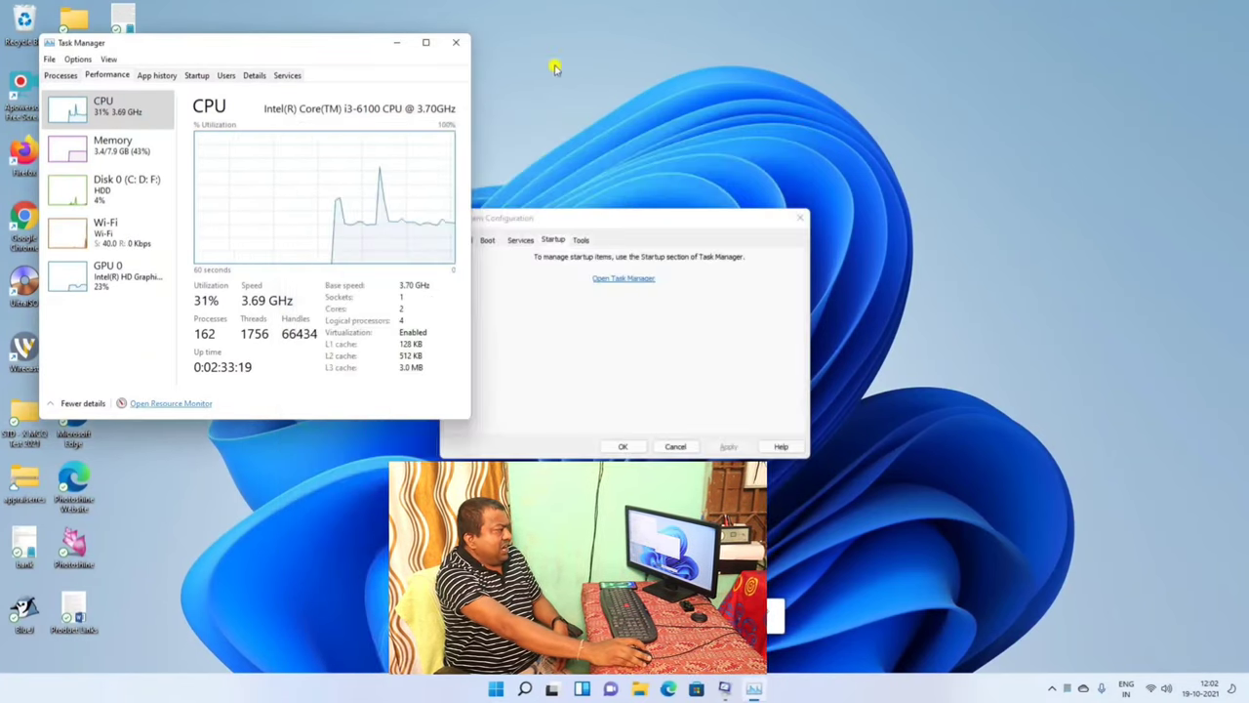
pyautogui.click(455, 42)
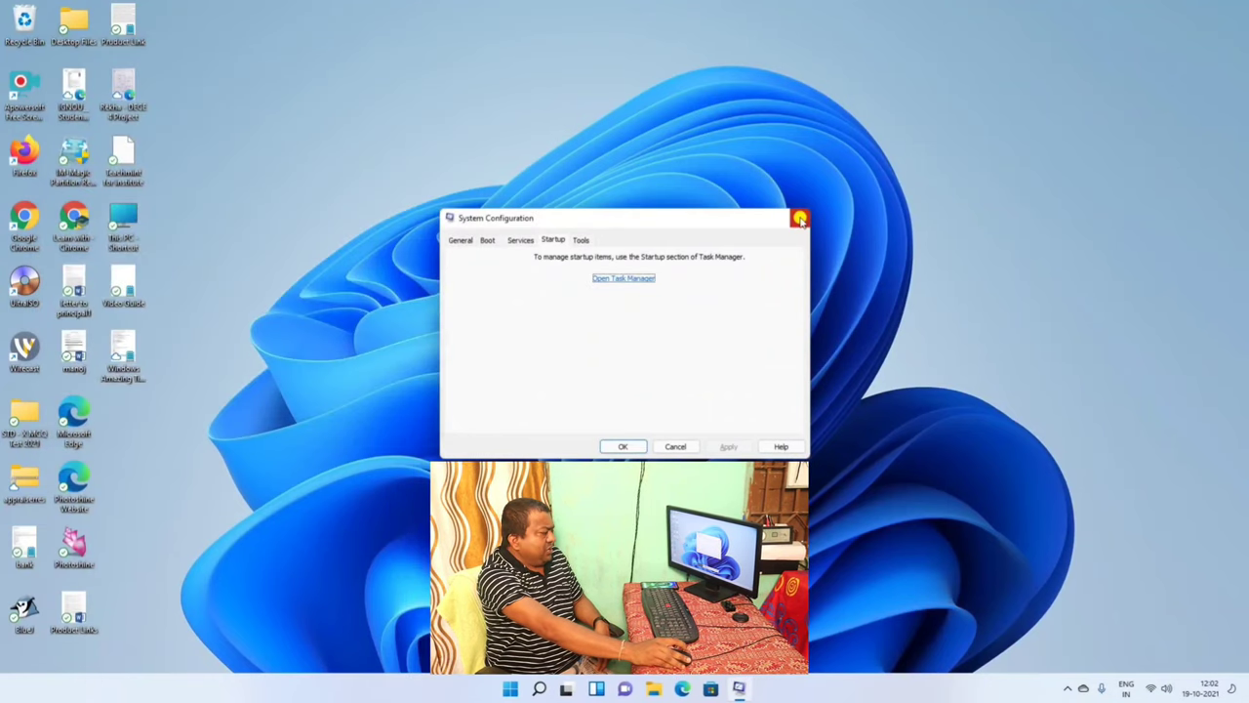
pyautogui.click(799, 216)
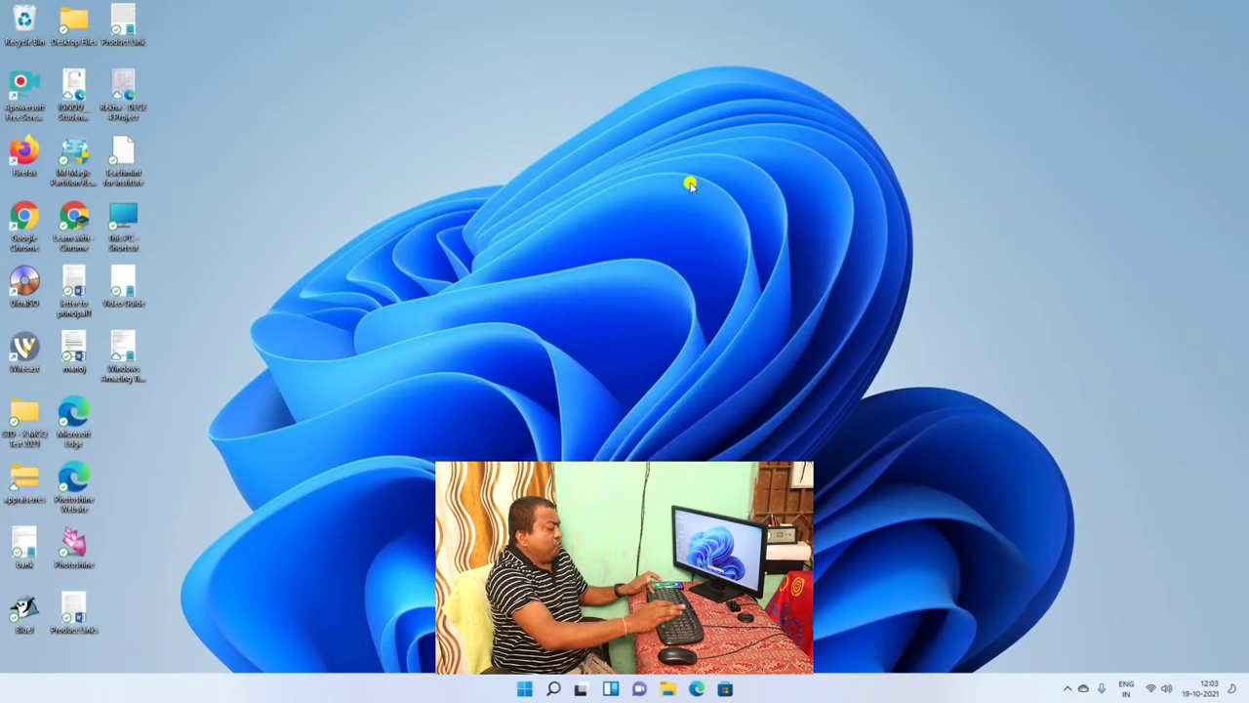
# Step: Open Resource Monitor directly with the resmon command and review the overview, CPU, memory, disk and network data, returning to memory
pyautogui.press('super+r')
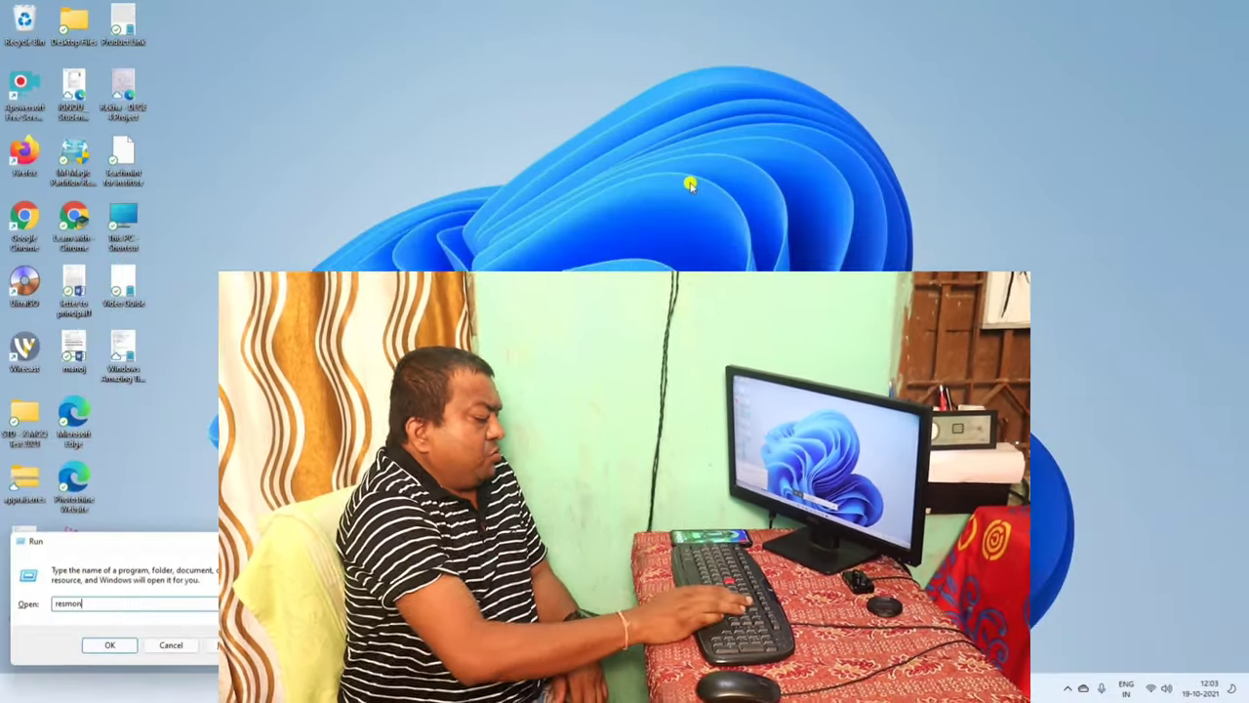
pyautogui.press('Return')
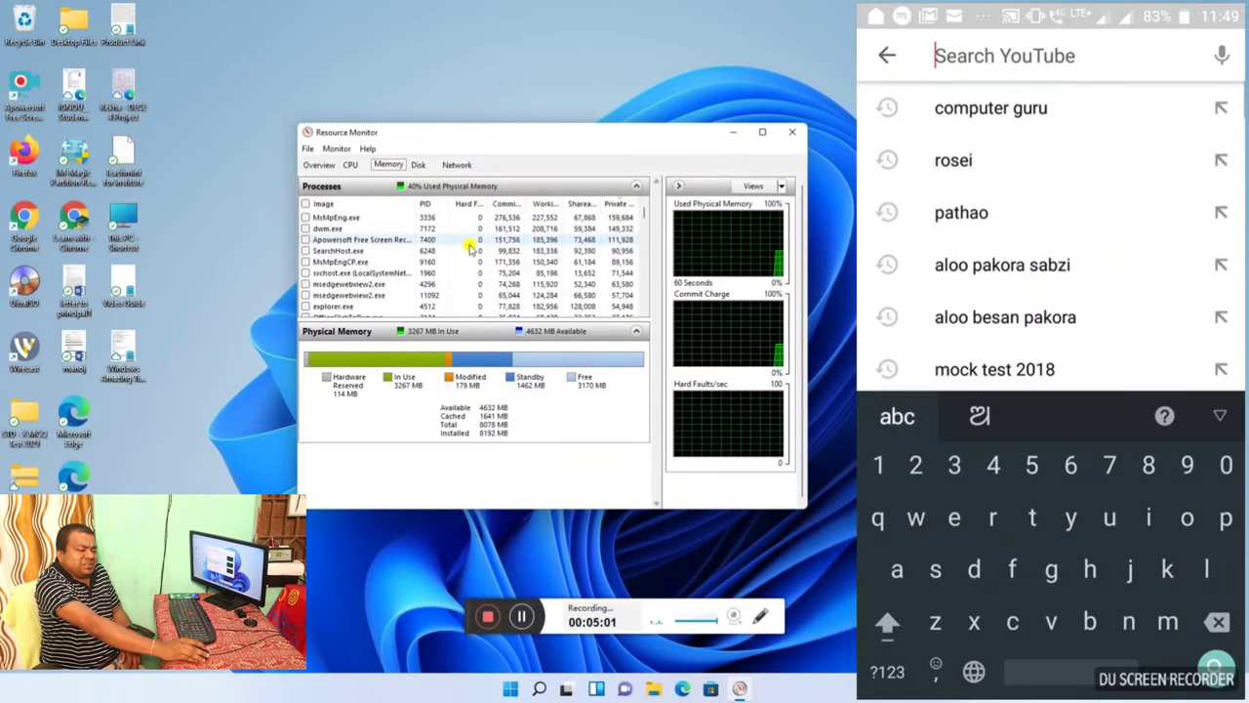
pyautogui.click(319, 164)
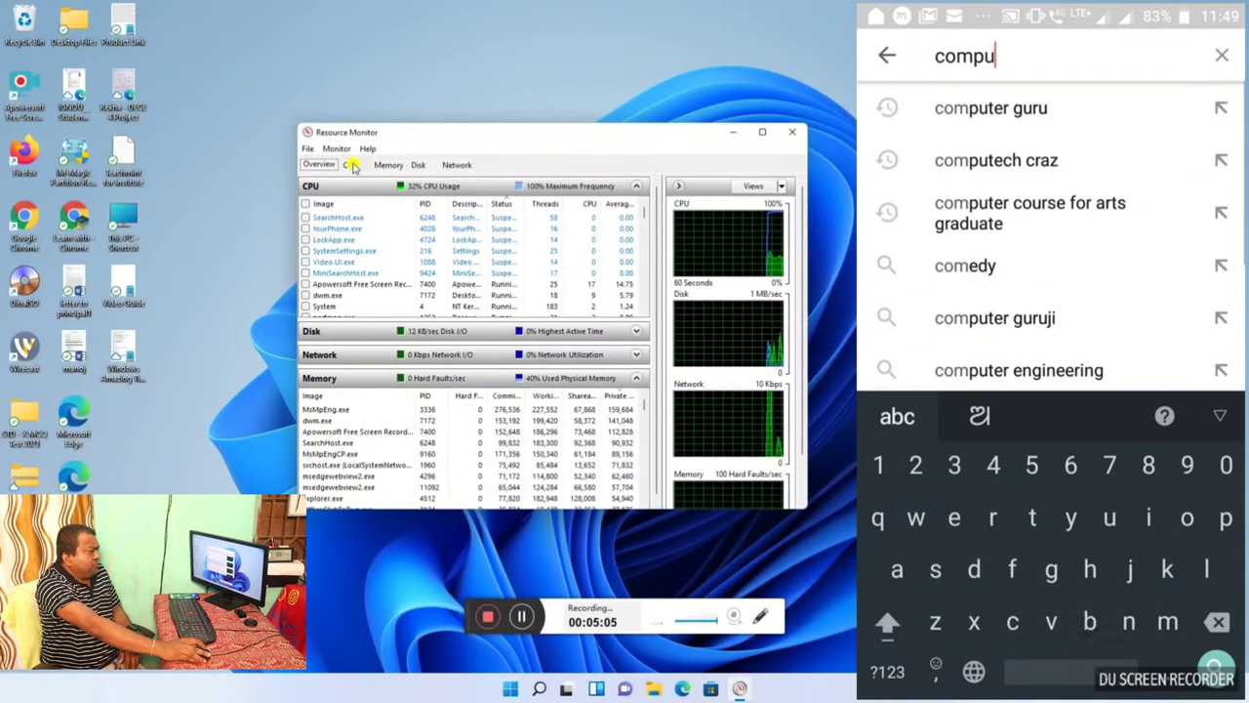
pyautogui.click(350, 166)
pyautogui.click(390, 166)
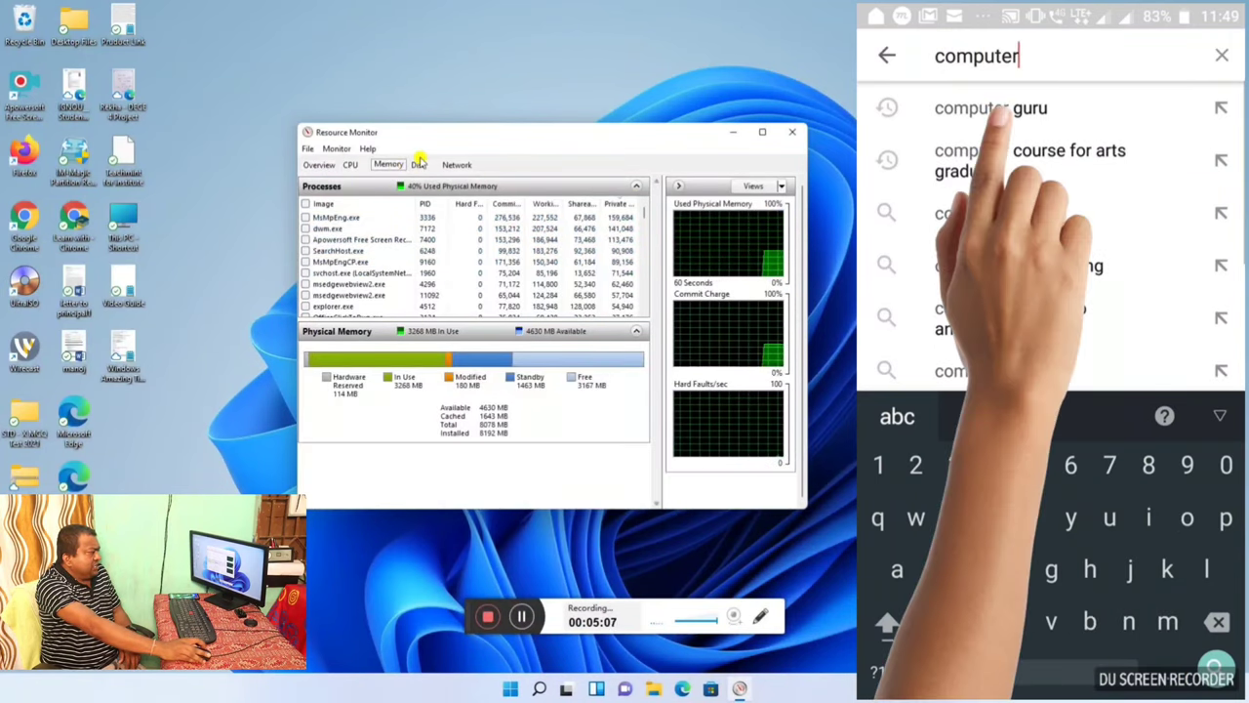
pyautogui.click(420, 165)
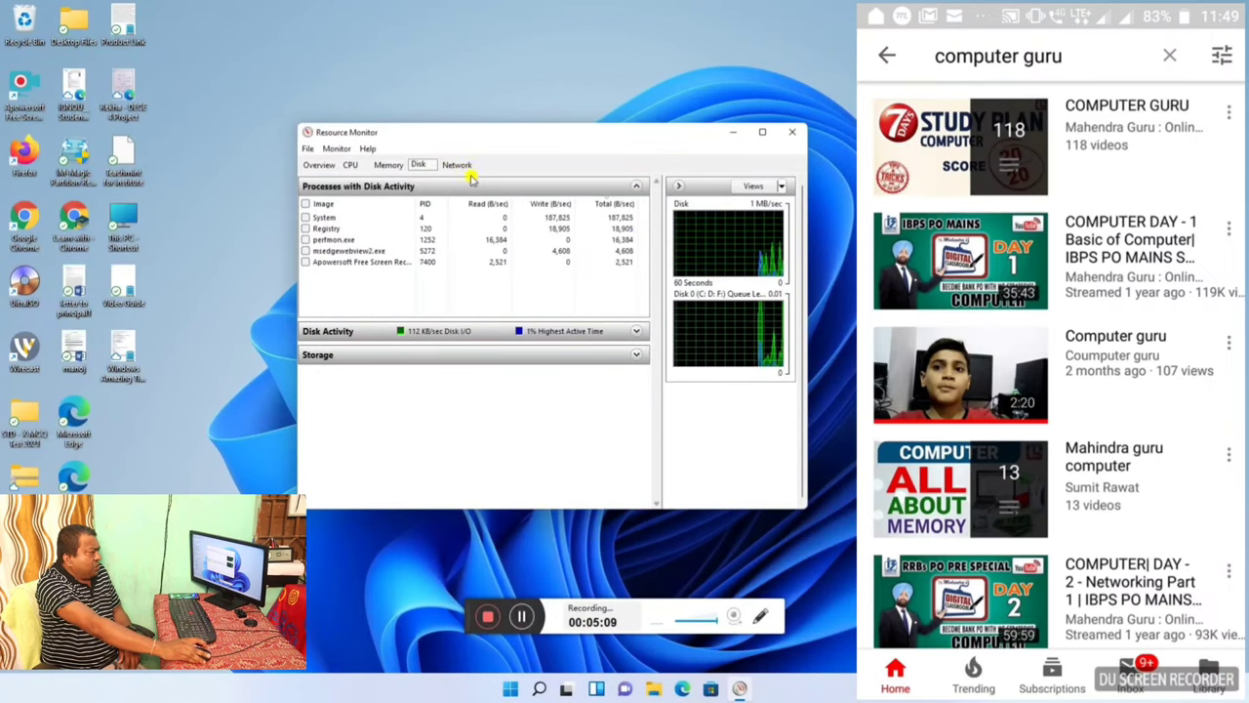
pyautogui.click(458, 165)
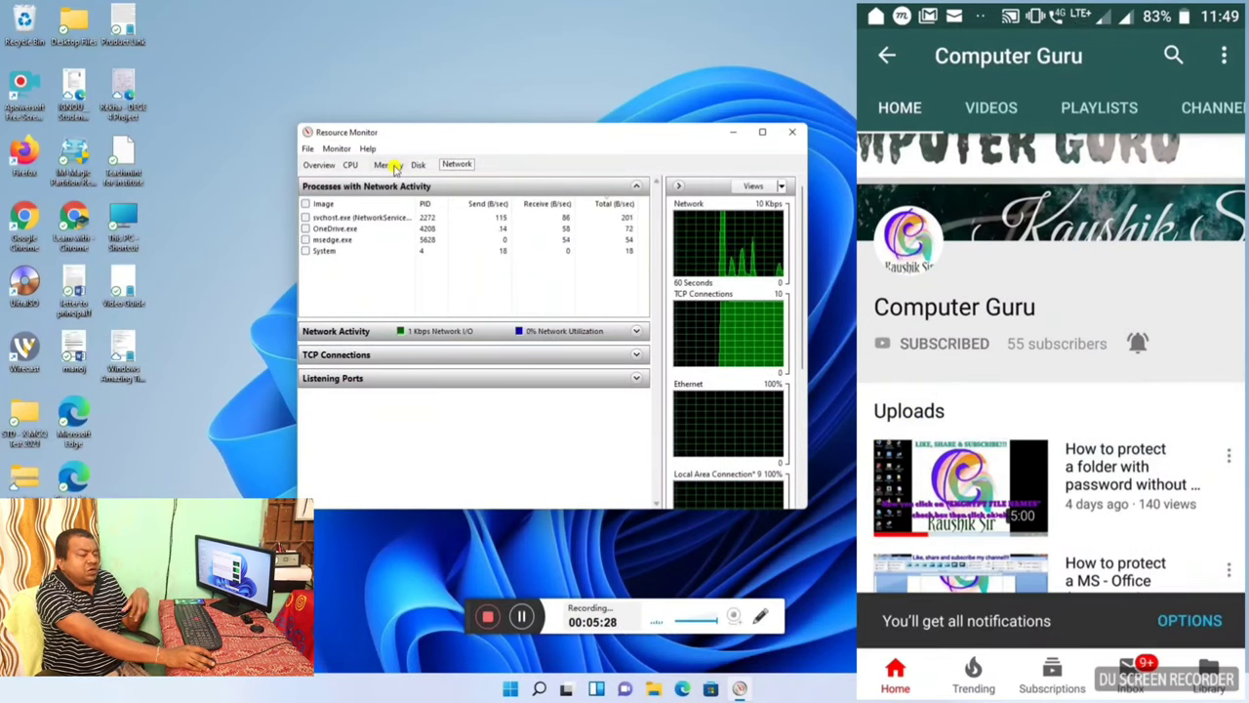
pyautogui.click(391, 166)
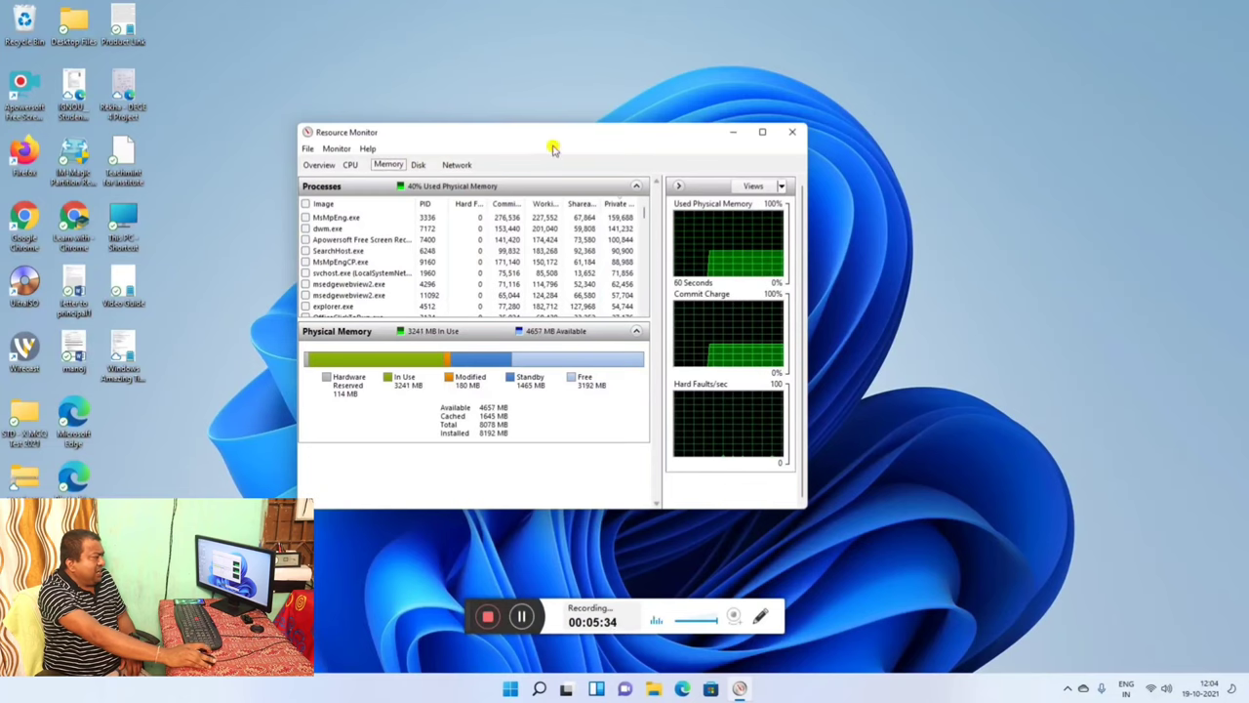
# Step: Examine the physical memory breakdown: hardware reserved, in use, modified, standby and free memory
pyautogui.moveTo(559, 131); pyautogui.dragTo(524, 61)
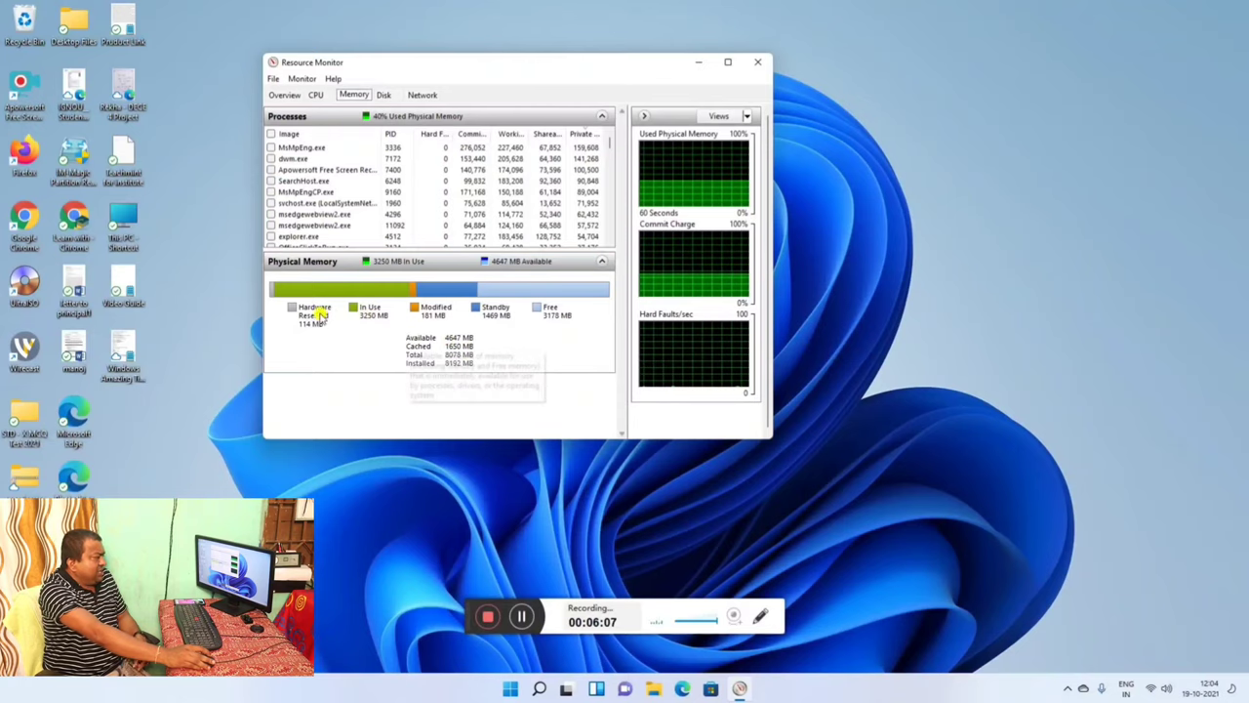
pyautogui.moveTo(301, 311)
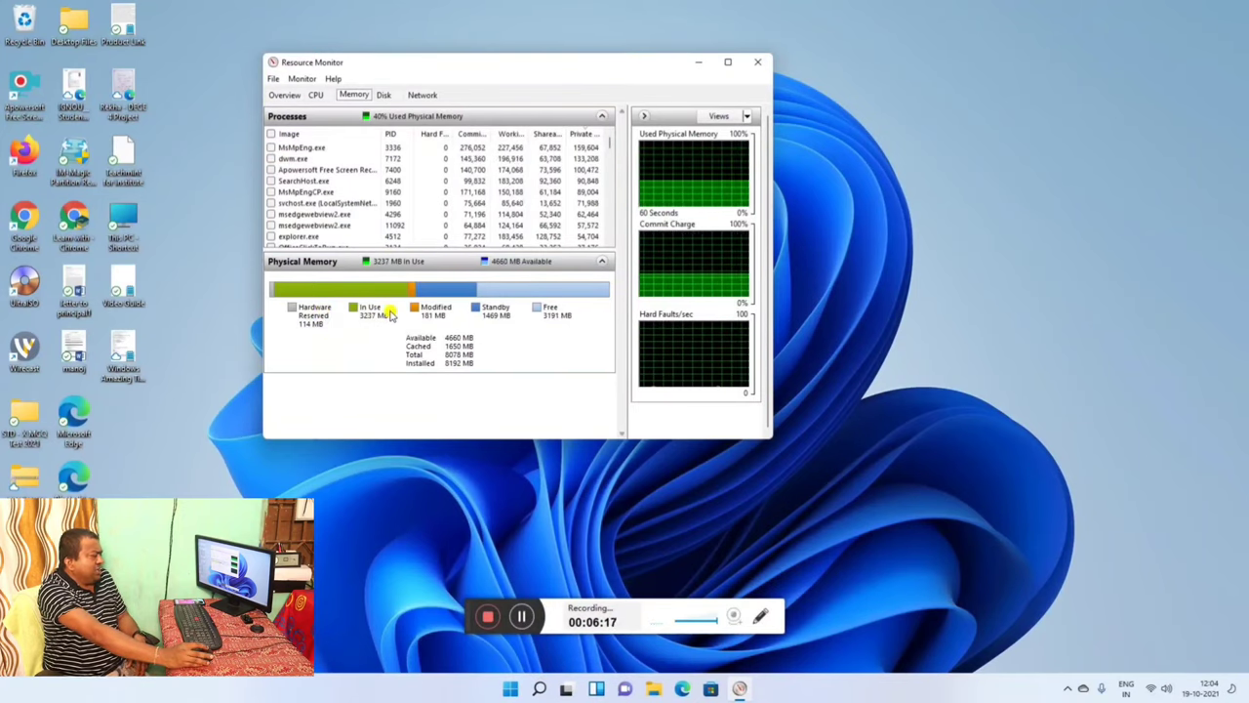
pyautogui.moveTo(386, 319)
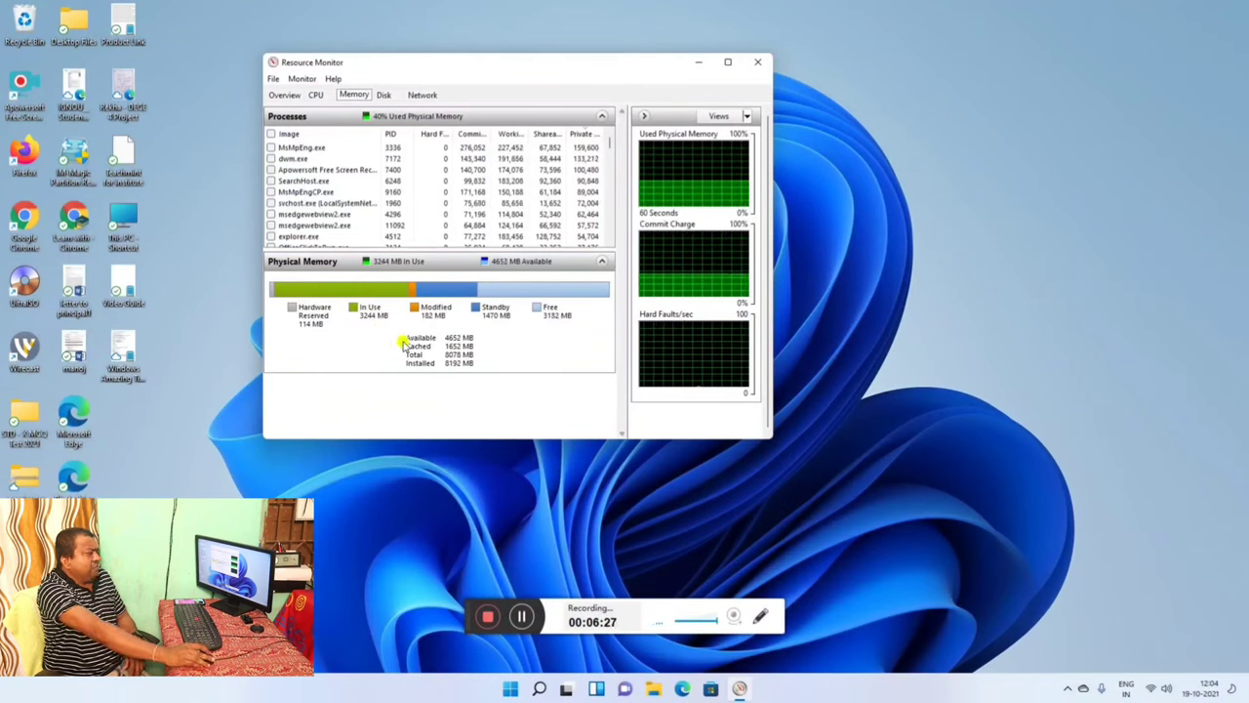
pyautogui.moveTo(437, 317)
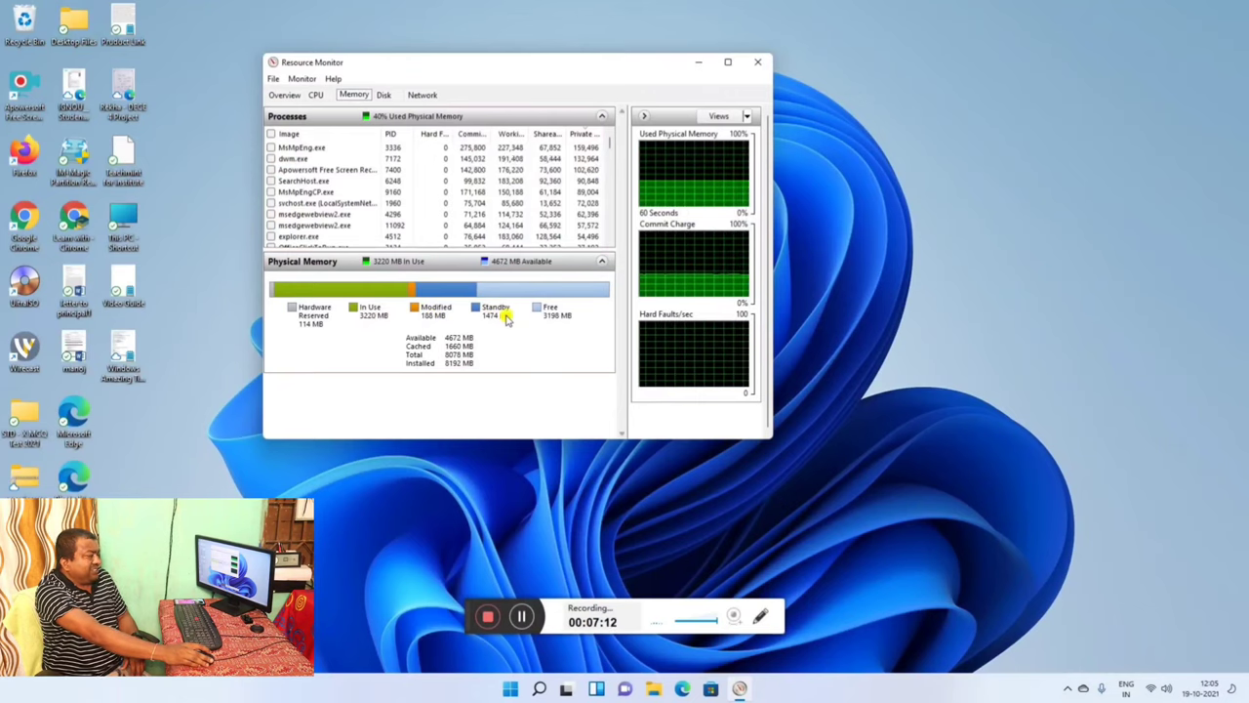
pyautogui.moveTo(505, 318)
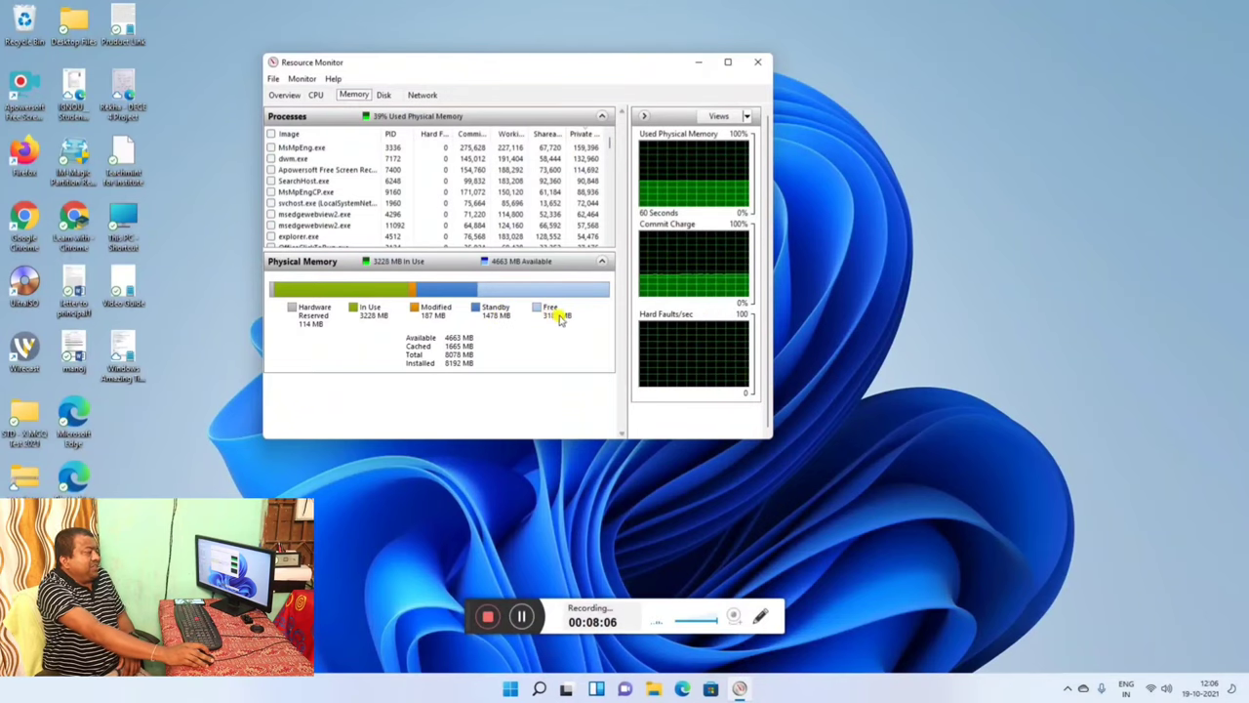
pyautogui.moveTo(547, 324)
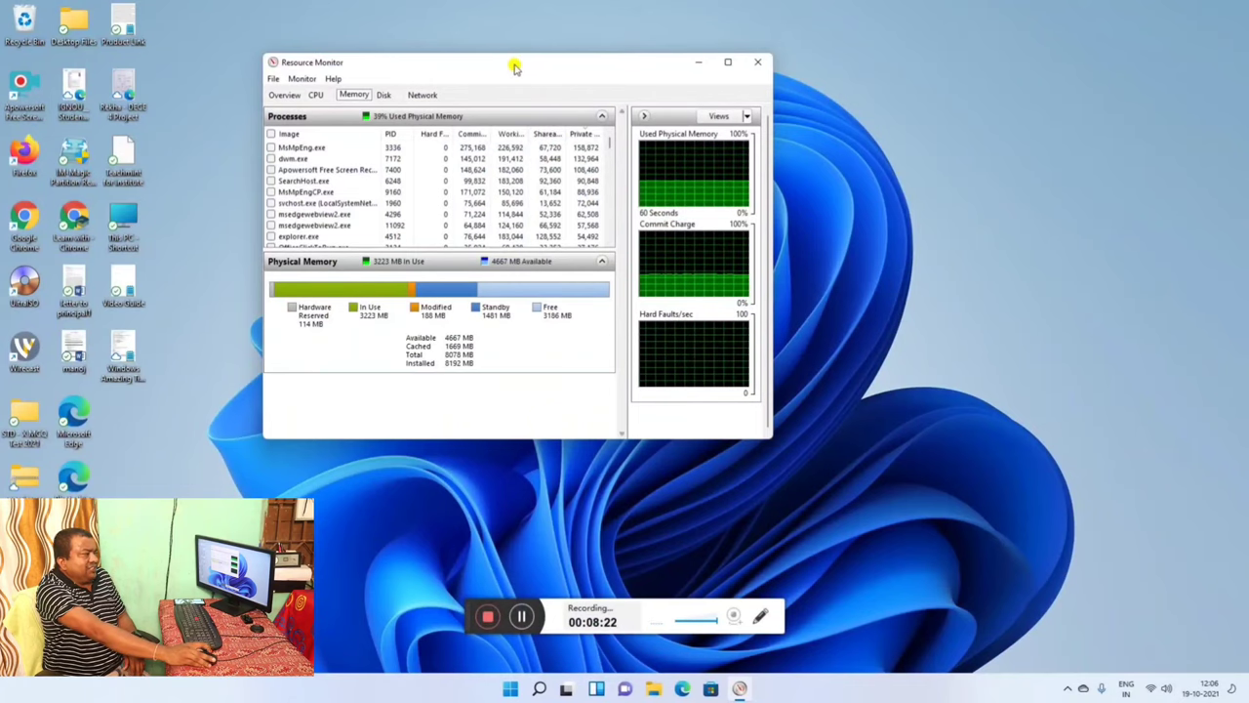
# Step: Move the Resource Monitor window aside, then switch to Chrome and search Google for rammap
pyautogui.moveTo(514, 66); pyautogui.dragTo(845, 73)
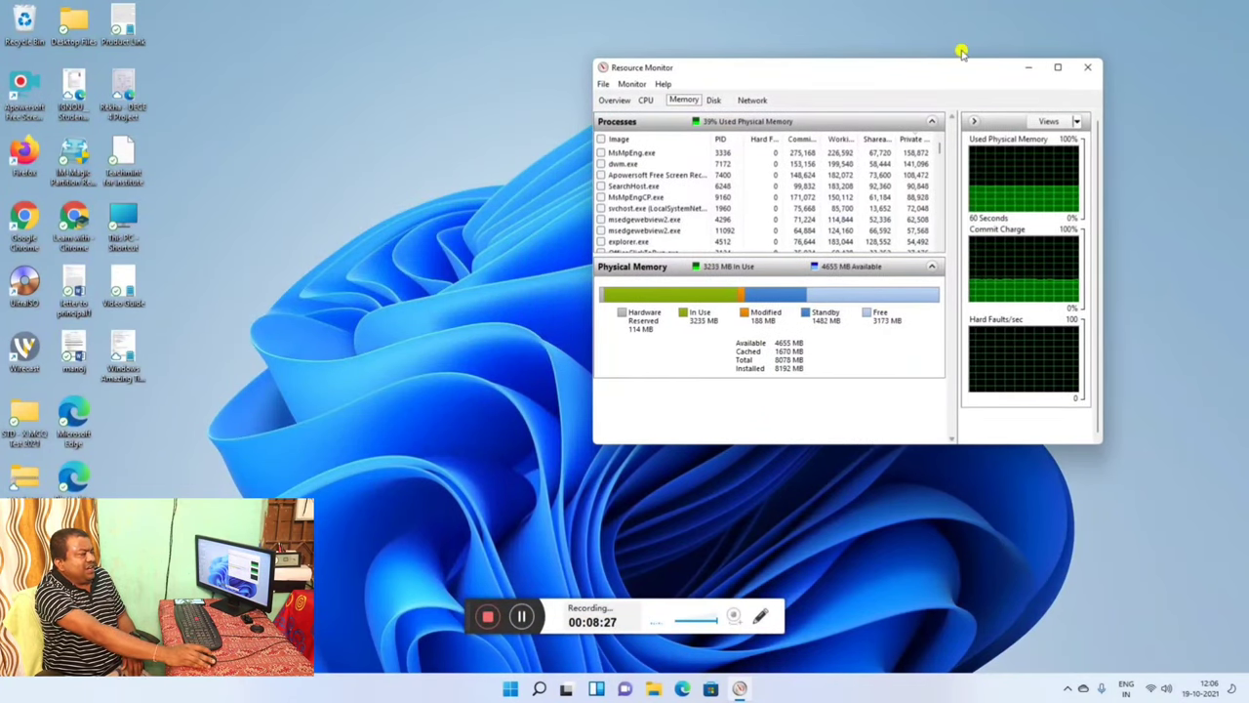
pyautogui.moveTo(859, 69); pyautogui.dragTo(916, 78)
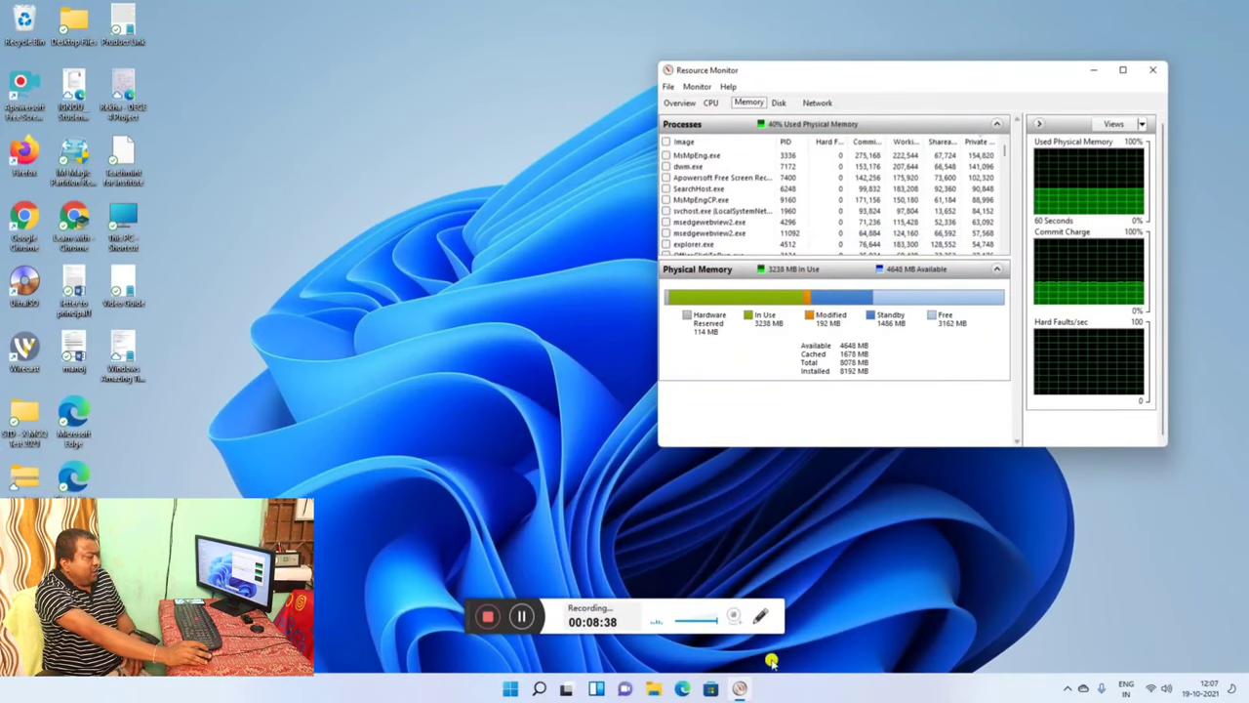
pyautogui.click(97, 237)
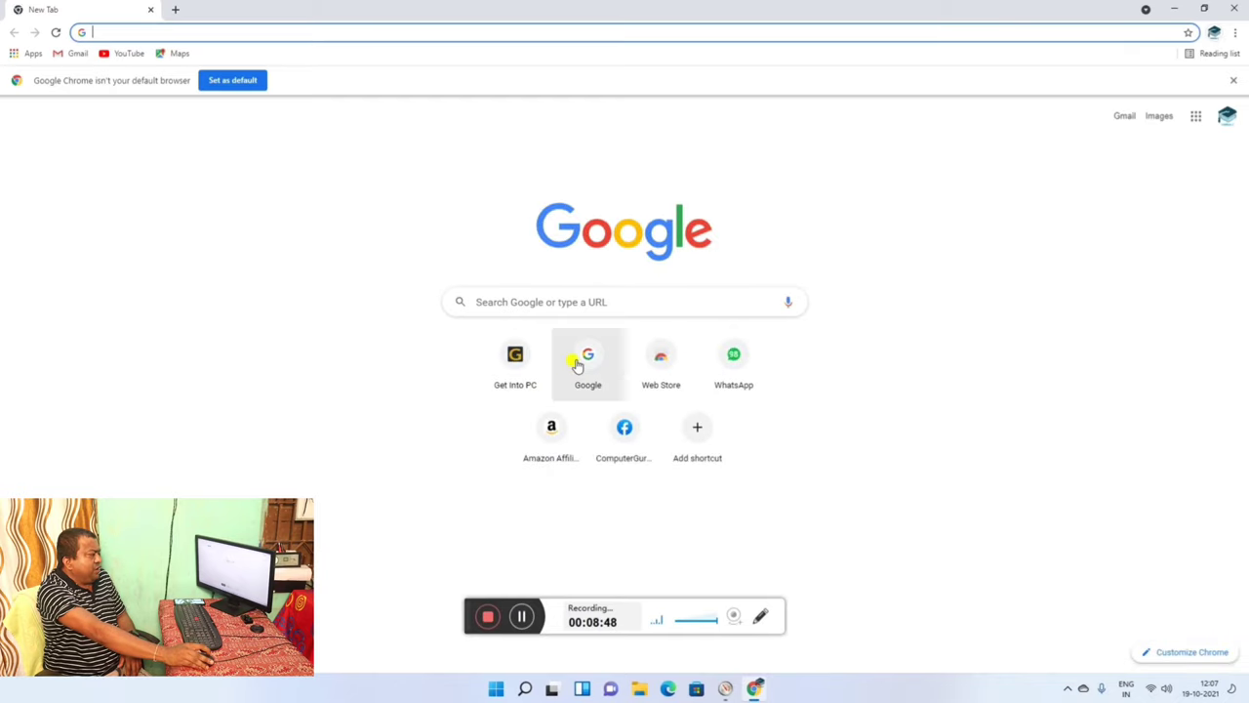
pyautogui.click(585, 357)
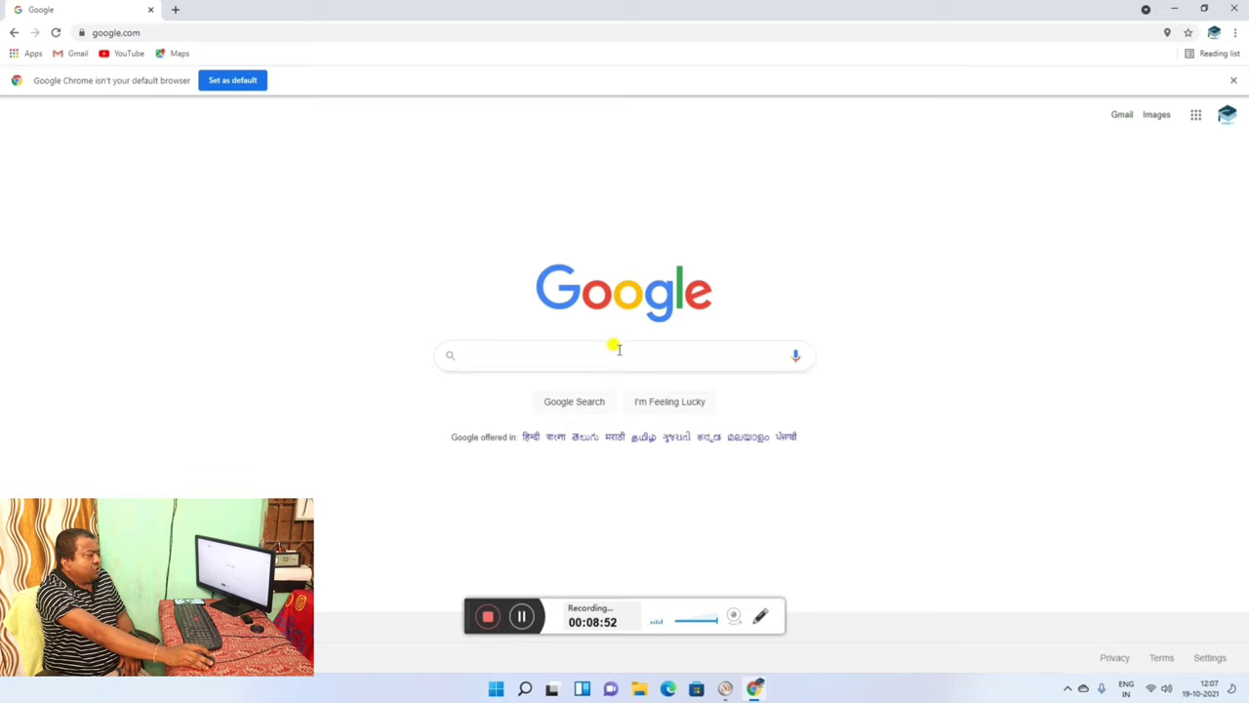
pyautogui.click(518, 351)
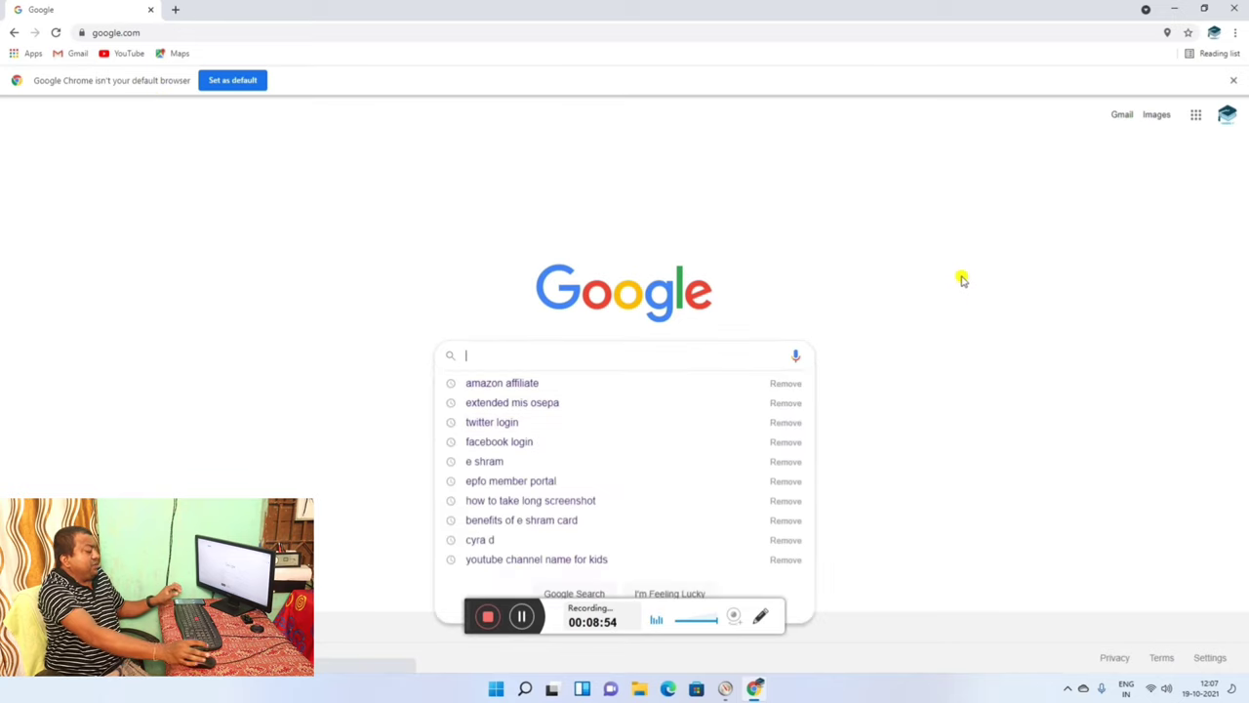
pyautogui.write('ram')
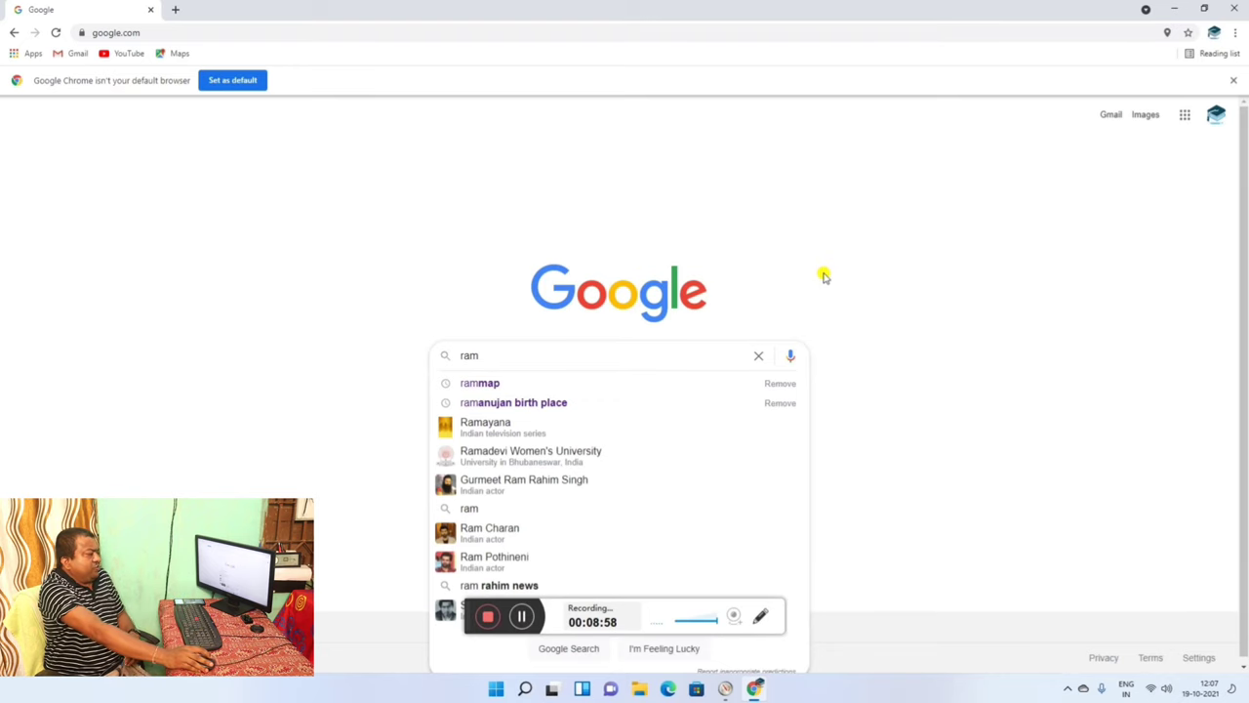
pyautogui.click(481, 386)
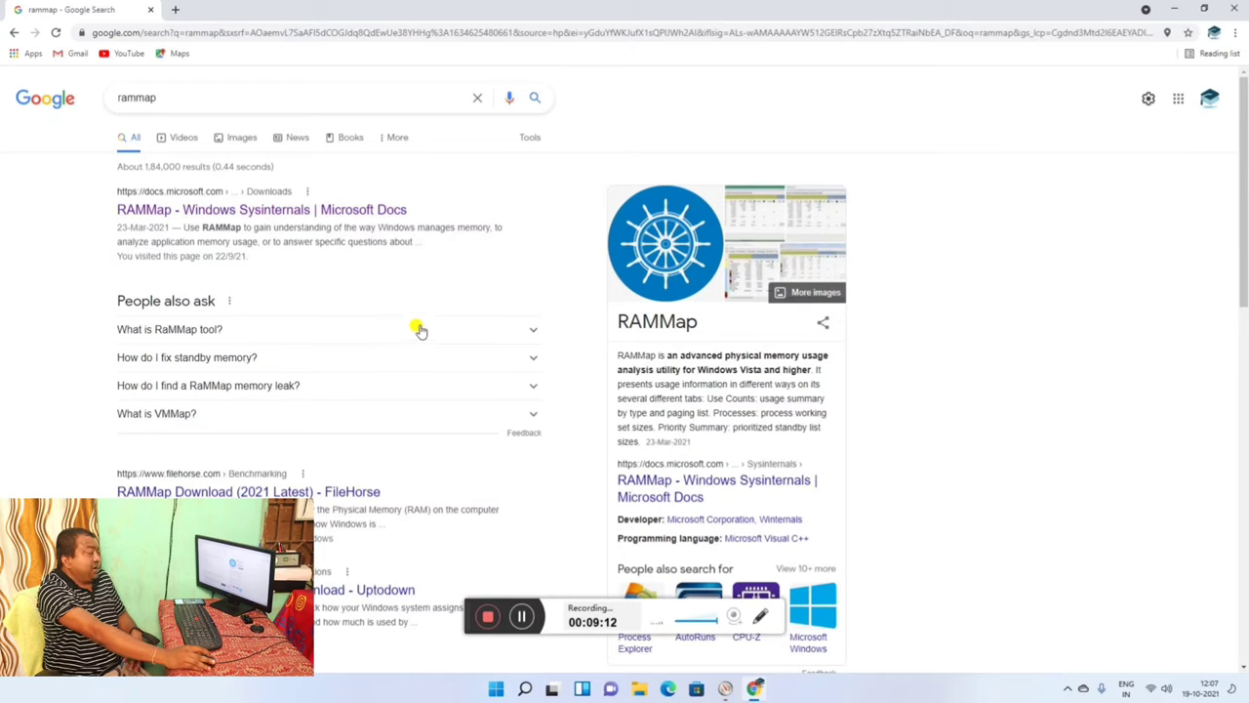
# Step: Outline the RAMMap - Windows Sysinternals search result with a red rectangle on the screen
pyautogui.hotkey('ctrl', 'shift', 'd')
pyautogui.moveTo(110, 186)
pyautogui.mouseDown()
pyautogui.moveTo(117, 252)
pyautogui.moveTo(517, 266)
pyautogui.mouseUp()
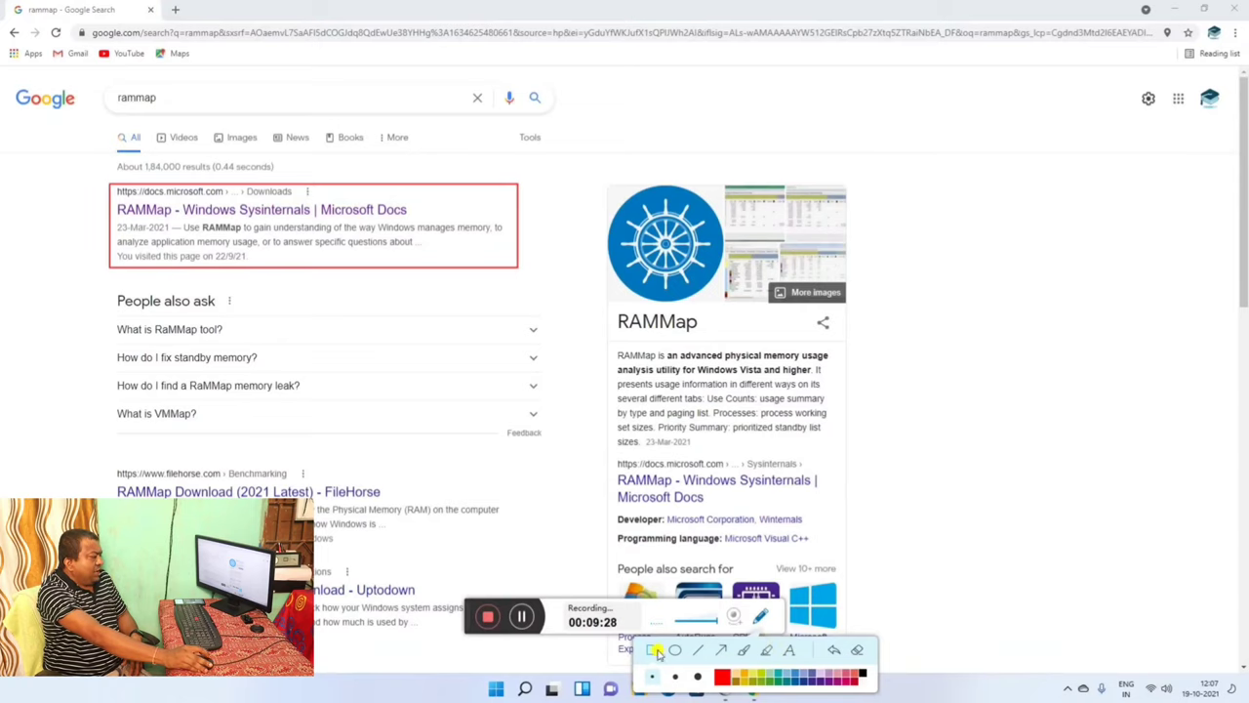
pyautogui.click(766, 617)
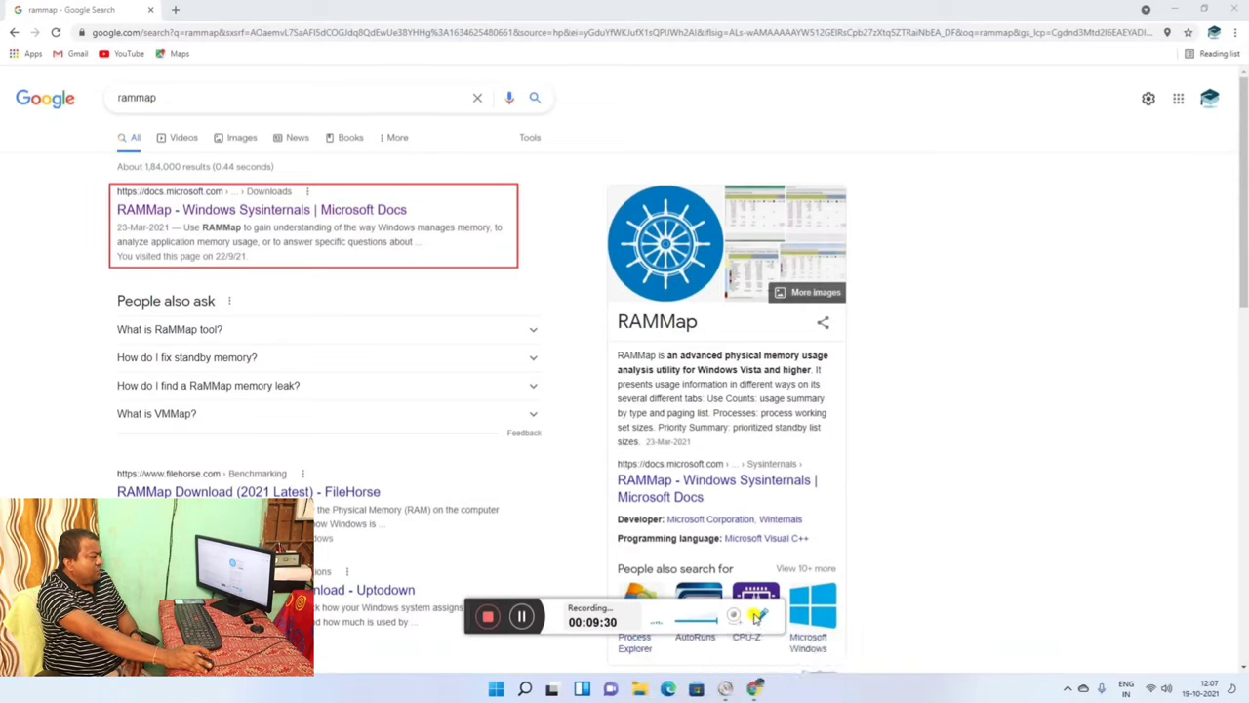
# Step: Open the Microsoft Docs RAMMap page and erase the red outline from the screen
pyautogui.click(198, 201)
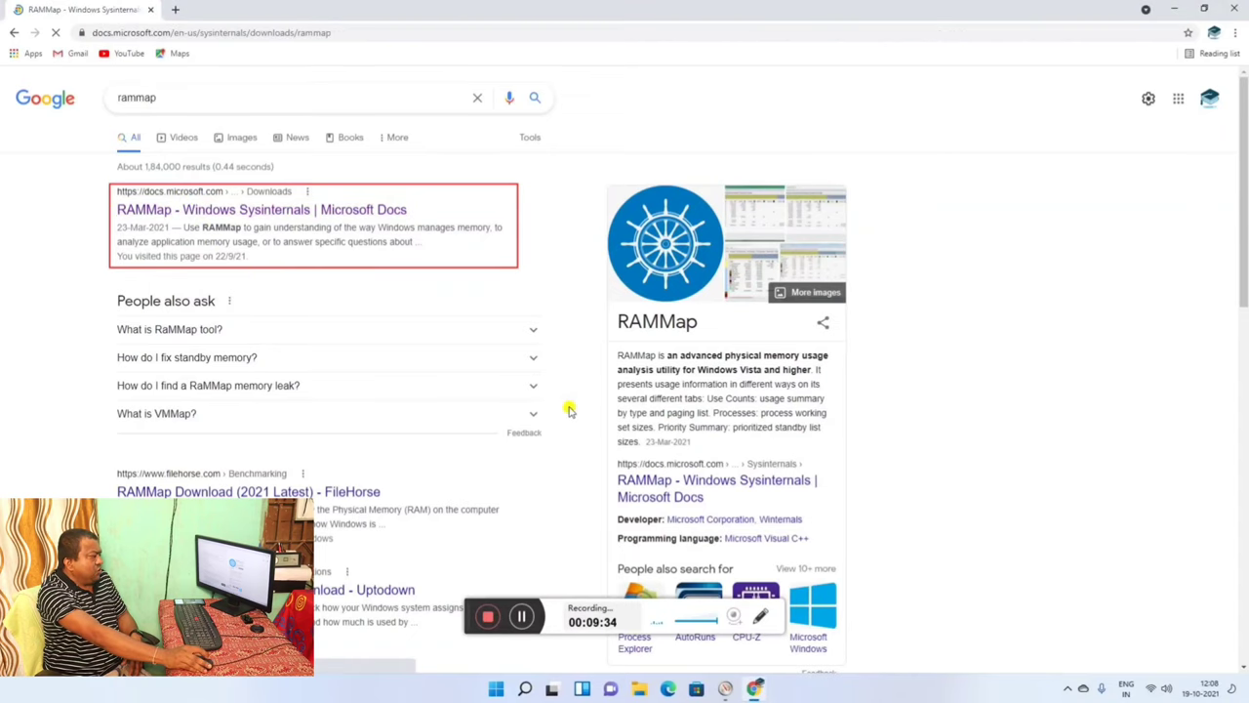
pyautogui.click(769, 617)
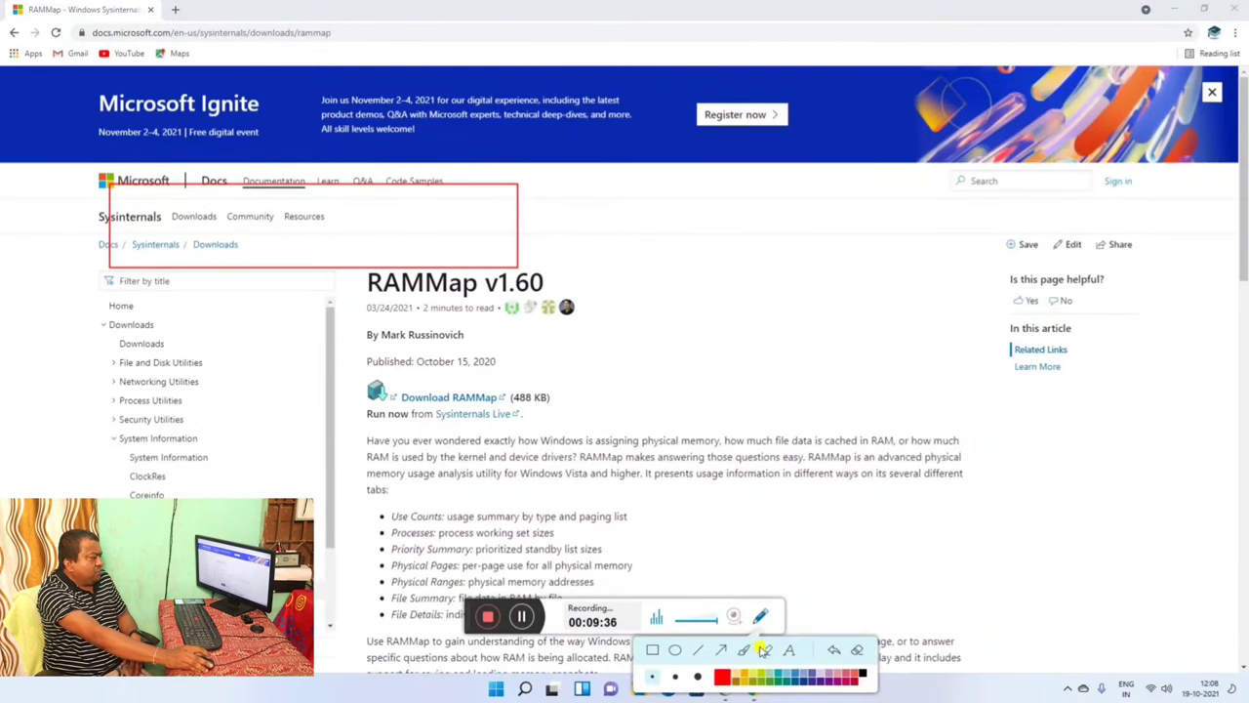
pyautogui.click(858, 652)
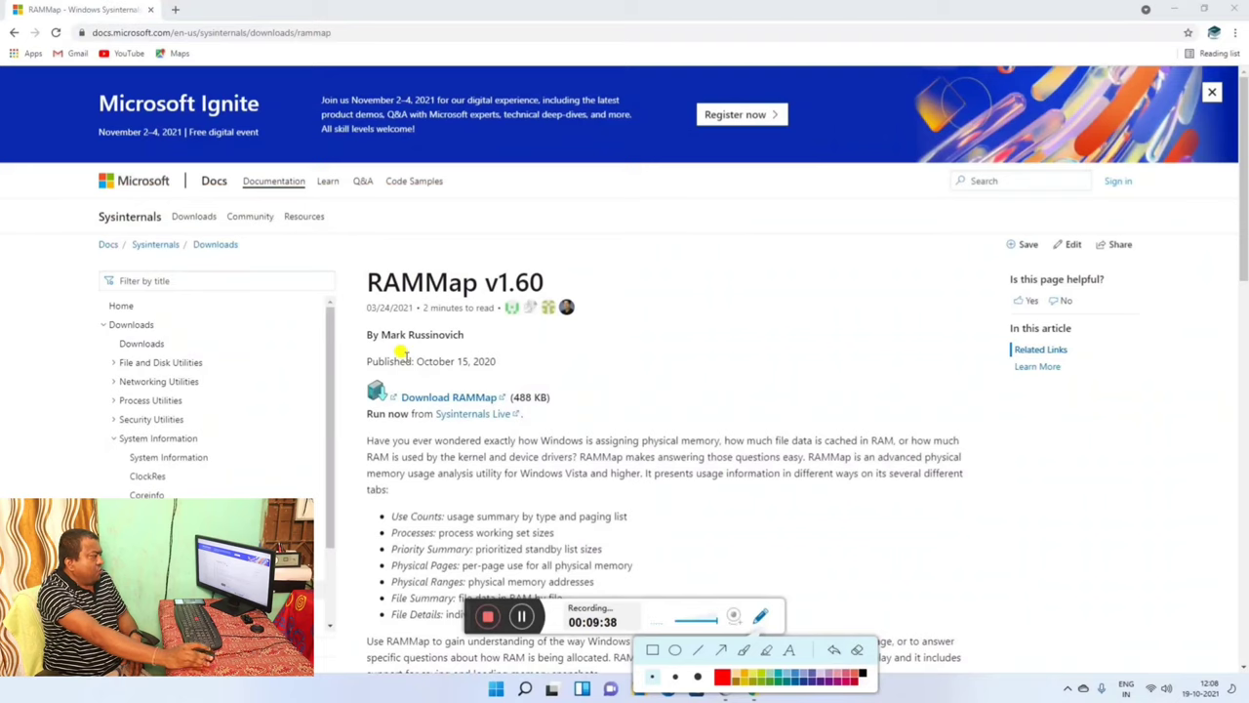
pyautogui.scroll(-12, 806, 286)
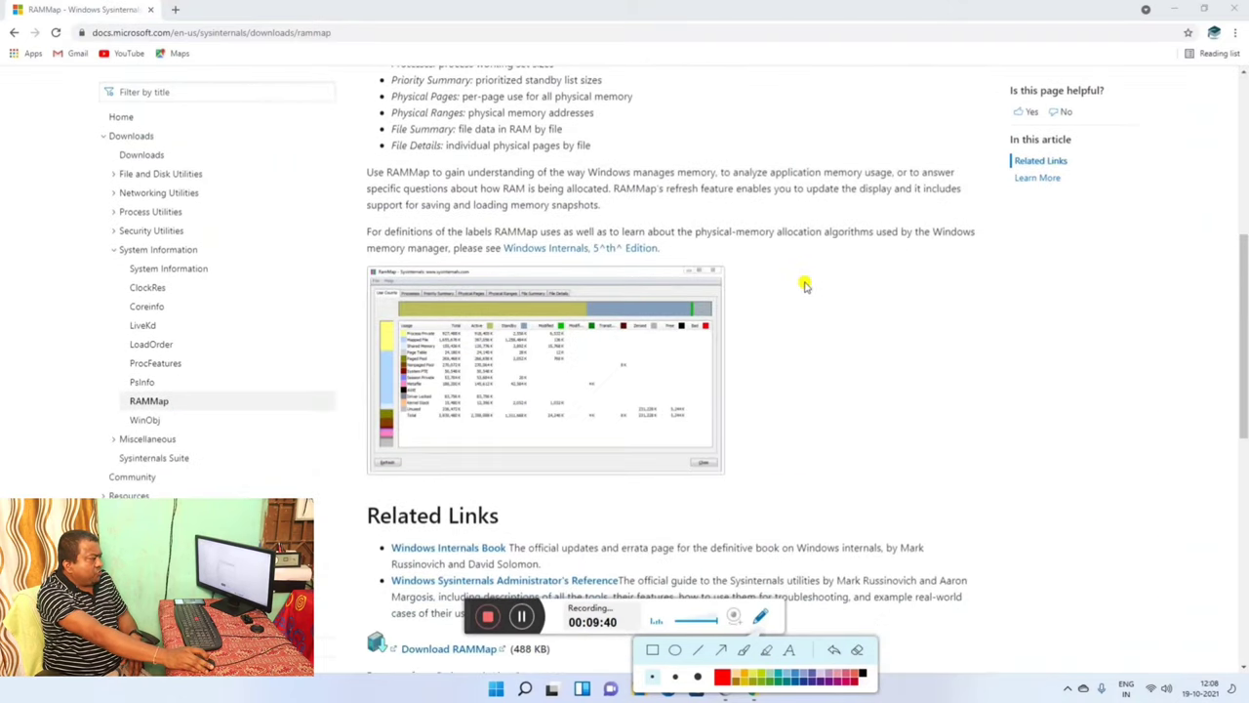
# Step: Download RAMMap v1.60 from its Sysinternals page
pyautogui.scroll(12, 802, 283)
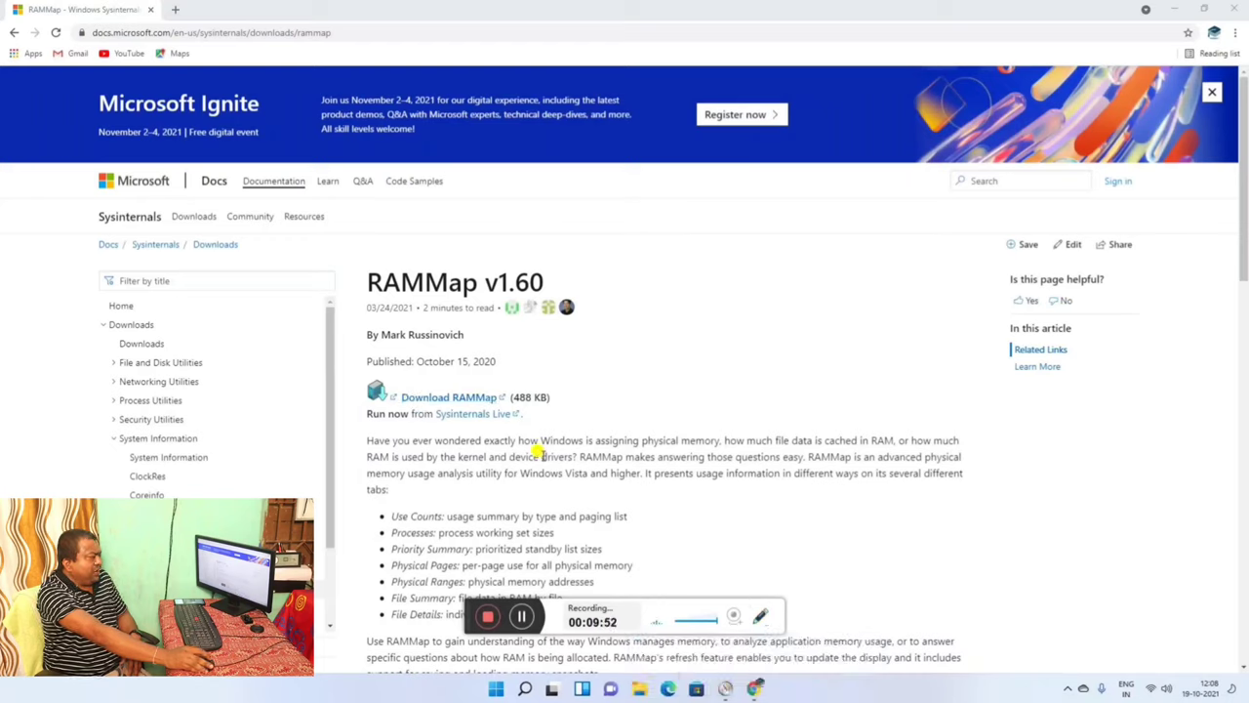
pyautogui.click(484, 400)
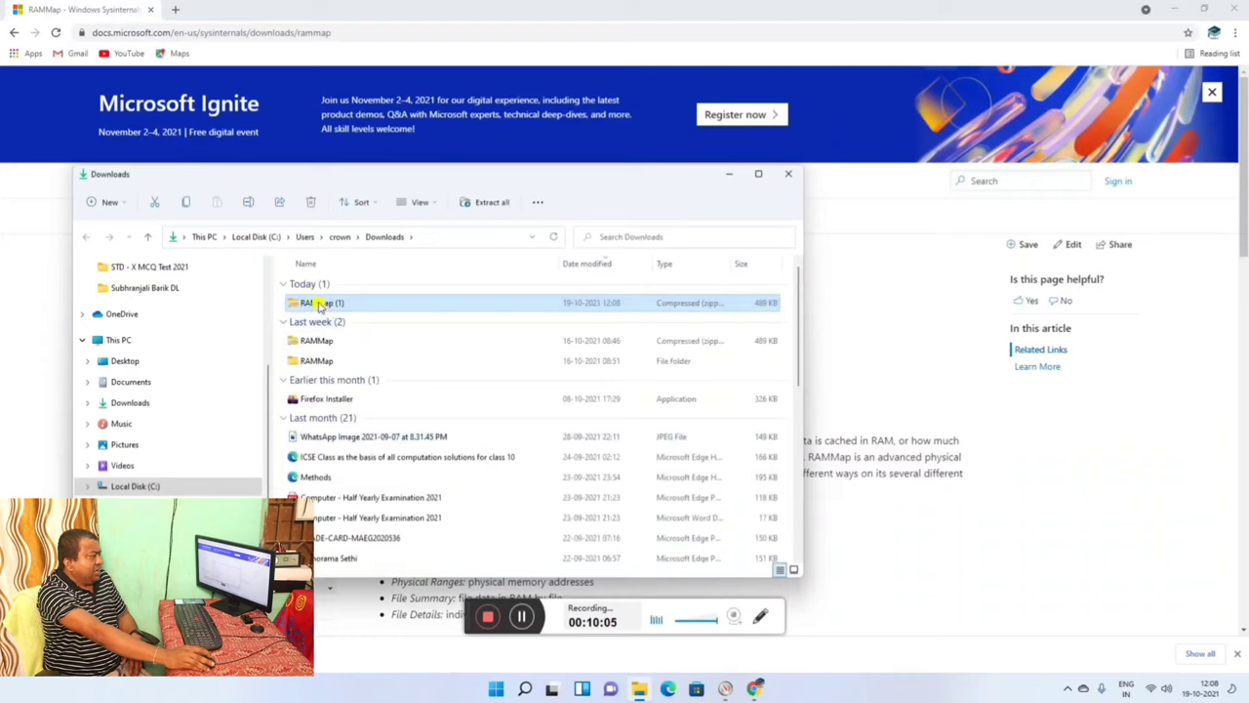
# Step: Open the downloaded RAMMap (1) archive in the Downloads folder and run the RAMMap application without extracting it
pyautogui.rightClick(322, 305)
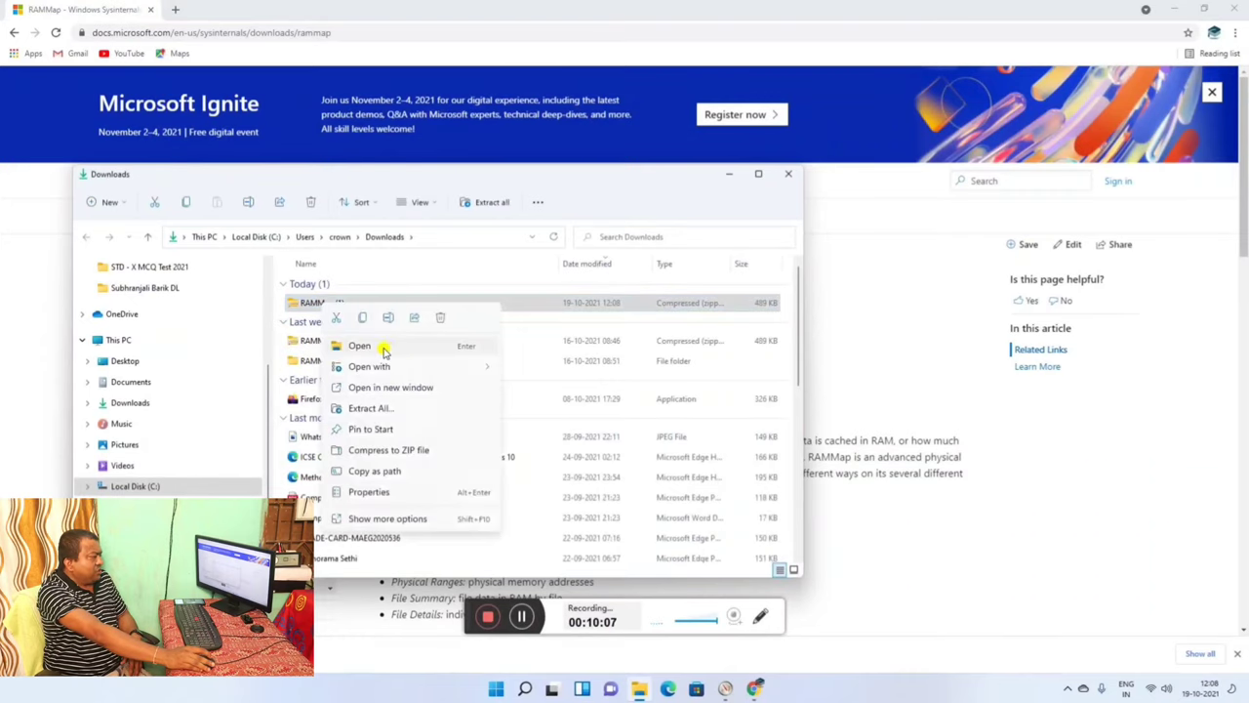
pyautogui.click(311, 304)
pyautogui.doubleClick(310, 303)
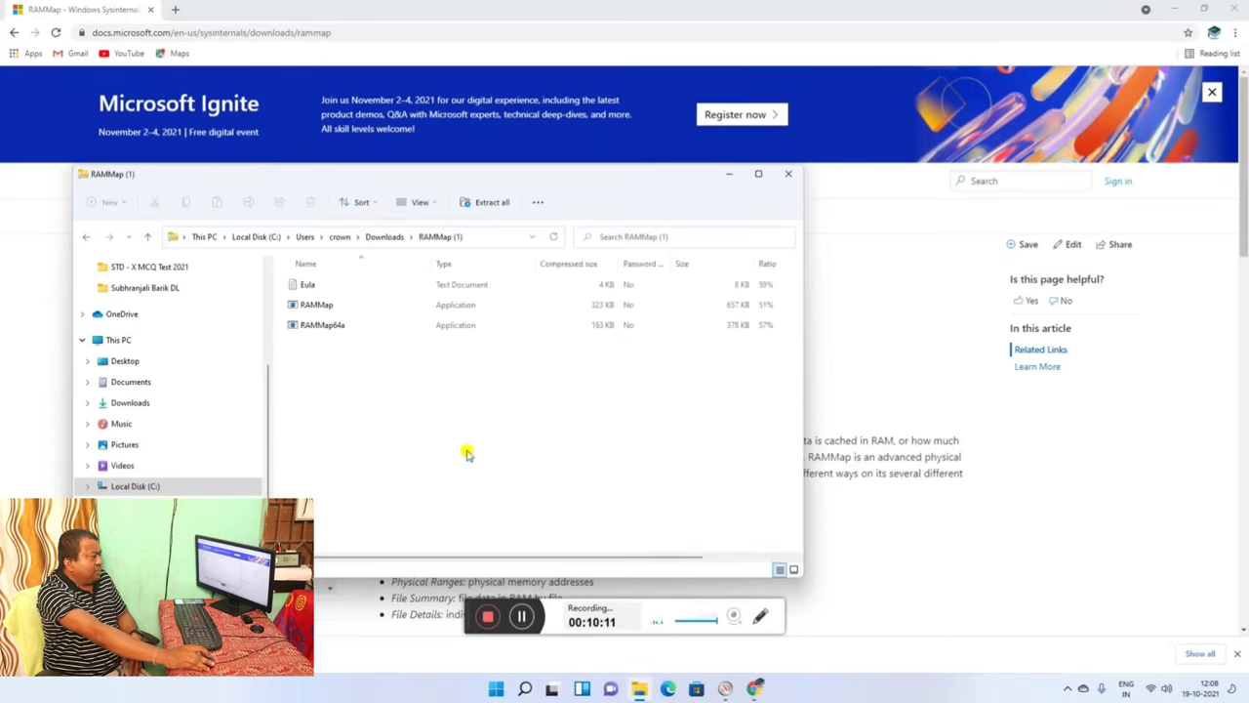
pyautogui.doubleClick(318, 306)
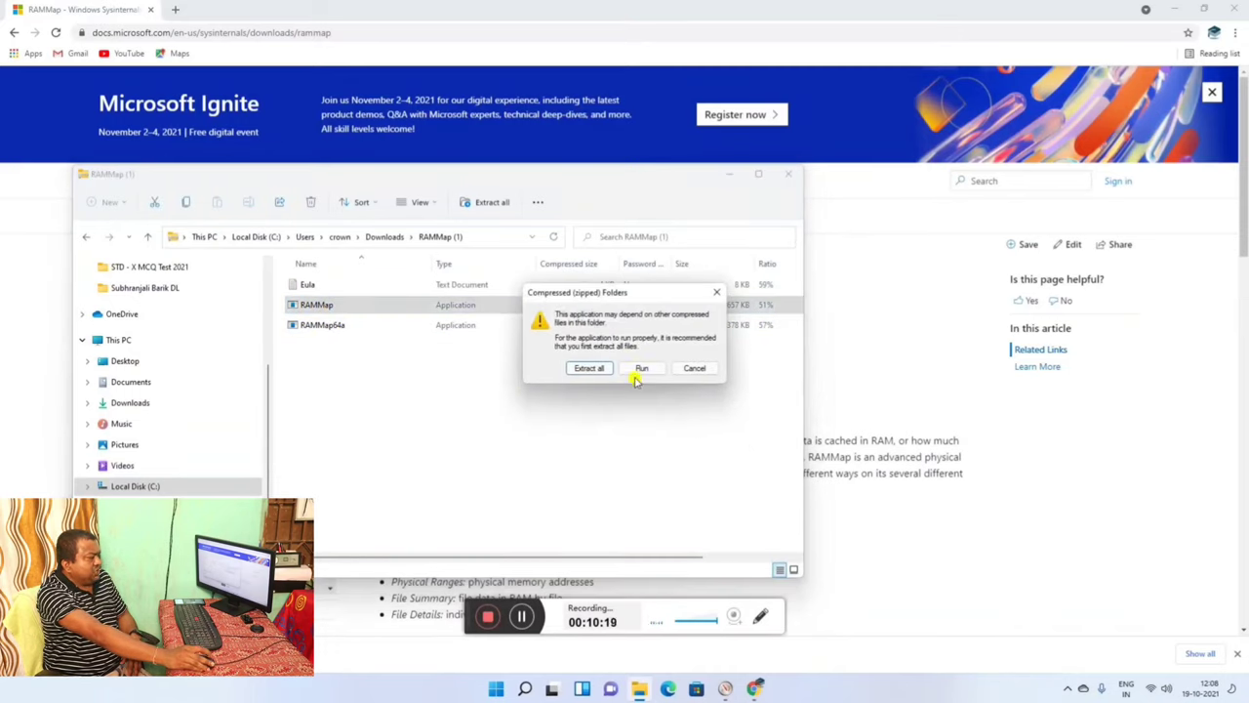
pyautogui.click(640, 370)
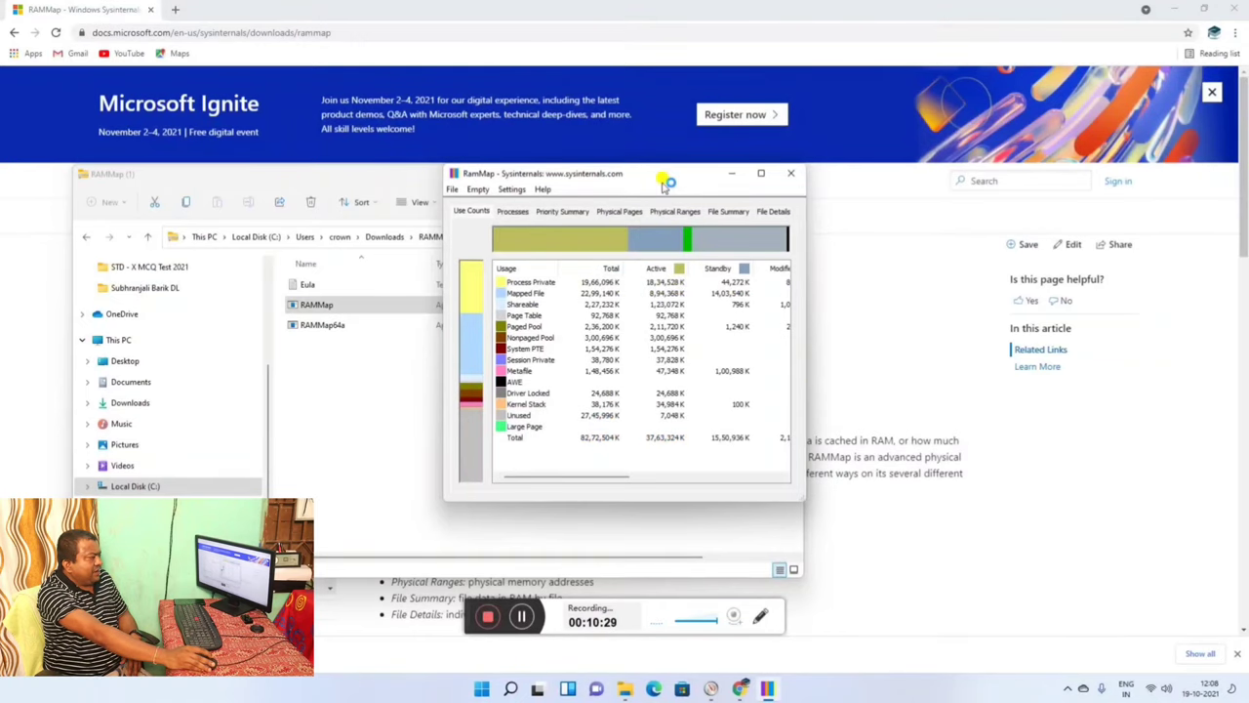
# Step: Minimize Chrome and the RAMMap (1) folder window, and place the RAMMap window directly beside Resource Monitor
pyautogui.click(1177, 11)
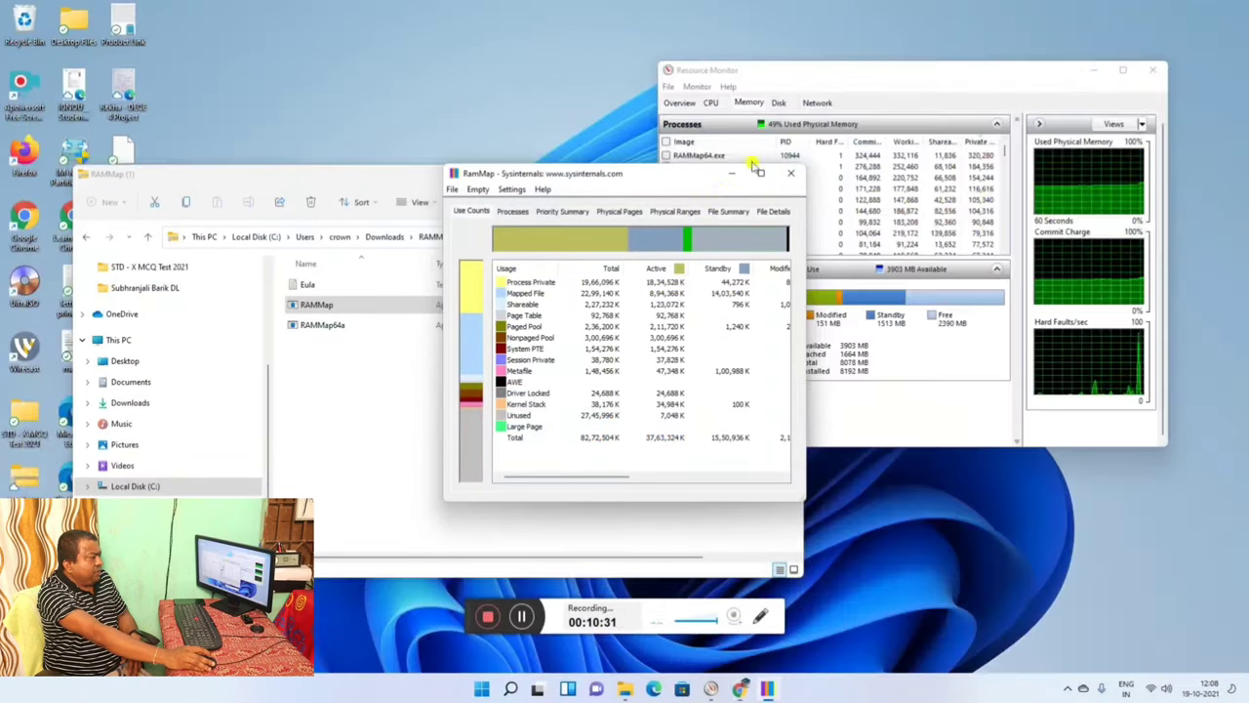
pyautogui.click(731, 173)
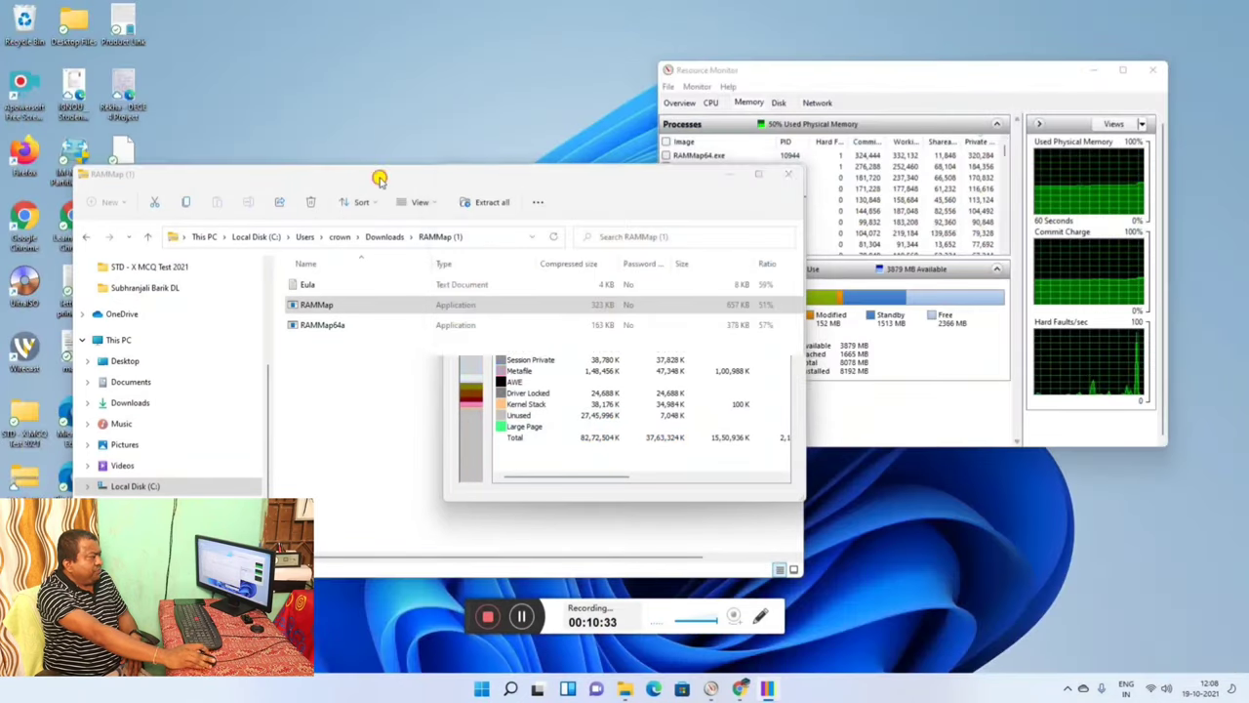
pyautogui.click(727, 174)
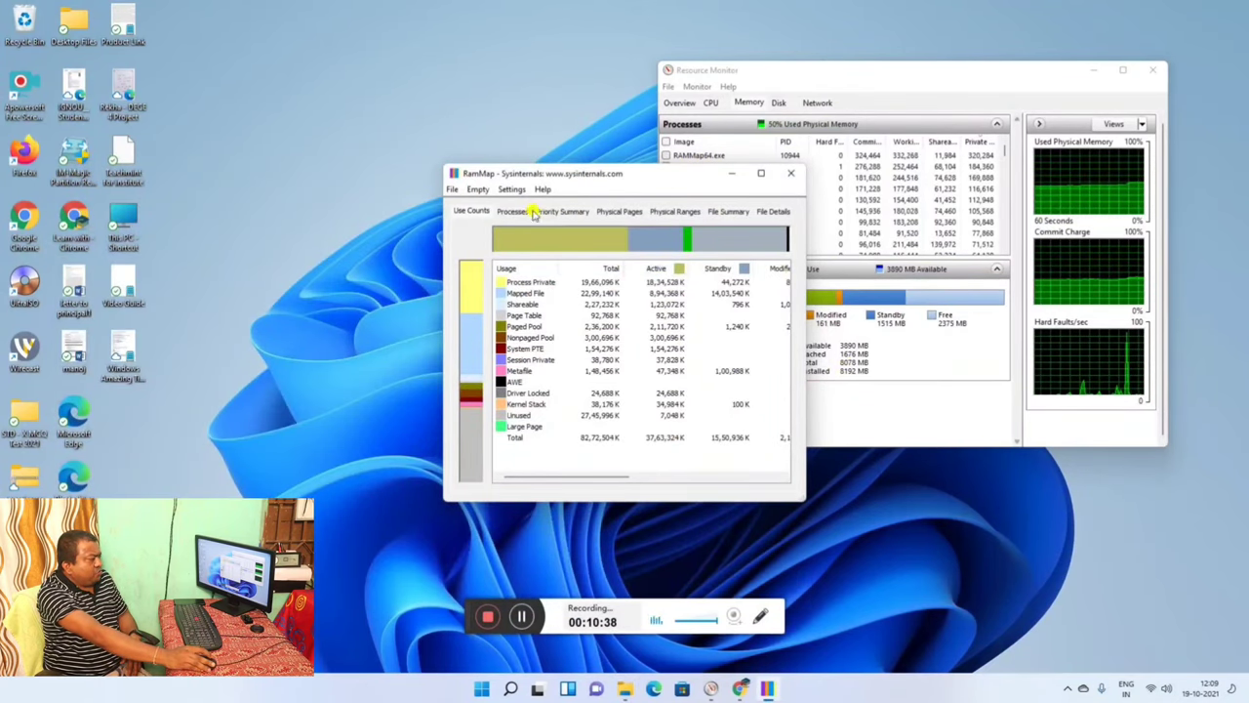
pyautogui.moveTo(644, 175); pyautogui.dragTo(496, 74)
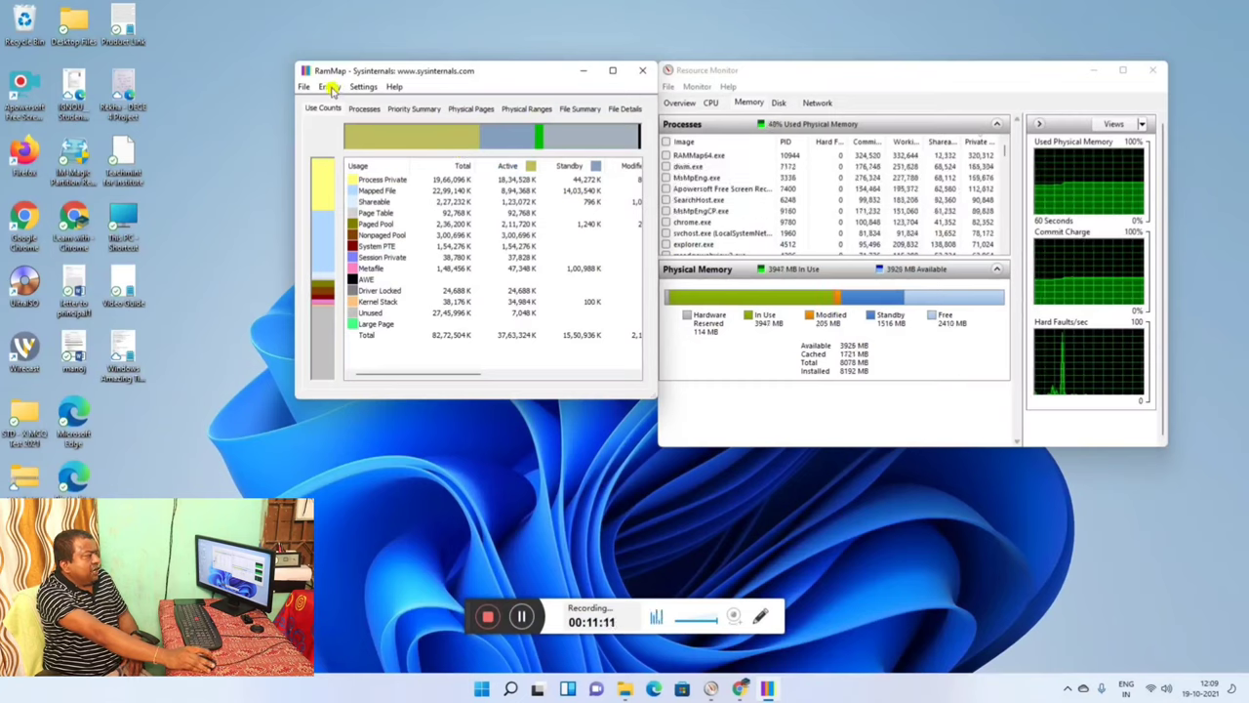
# Step: Empty the standby list in RAMMap and check the physical memory breakdown in Resource Monitor
pyautogui.click(330, 86)
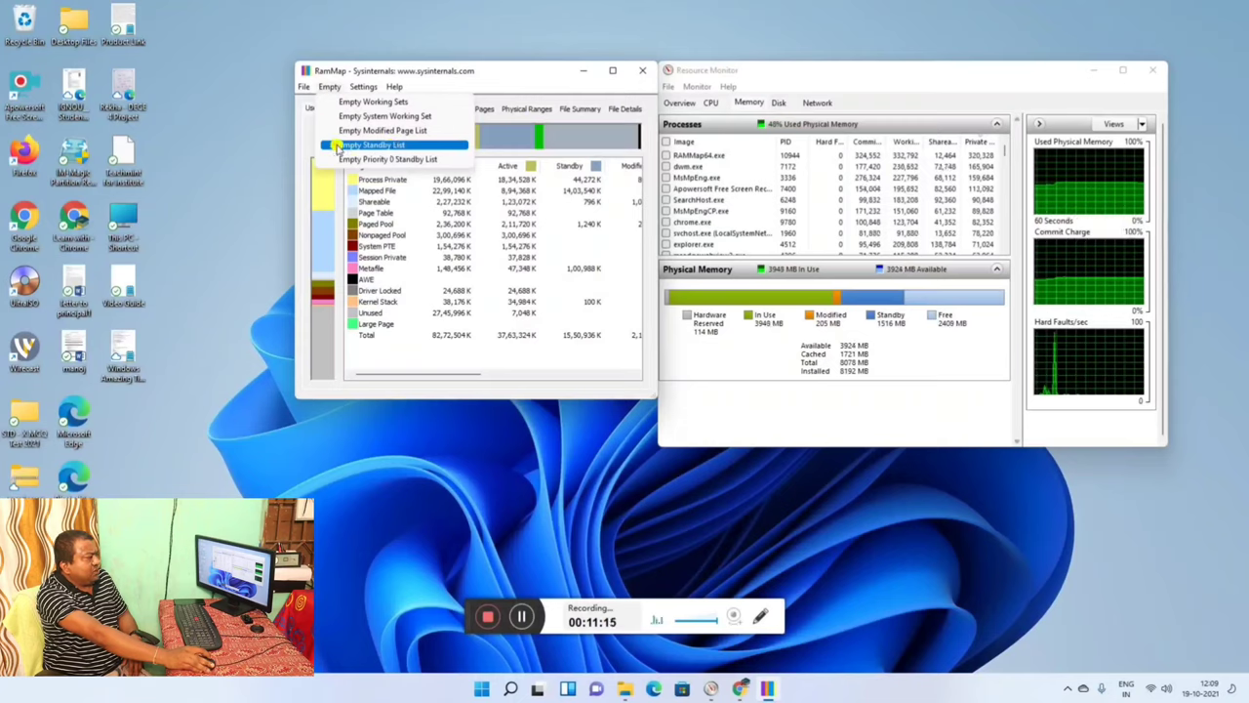
pyautogui.click(390, 144)
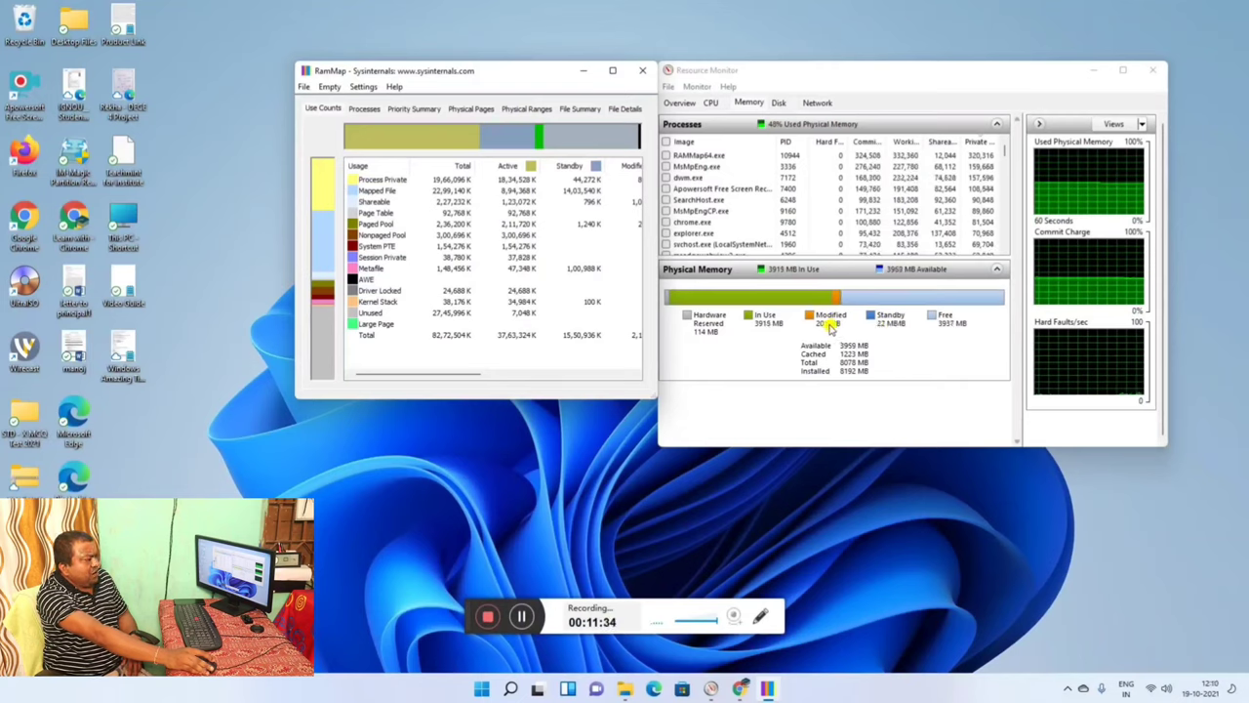
pyautogui.moveTo(830, 327)
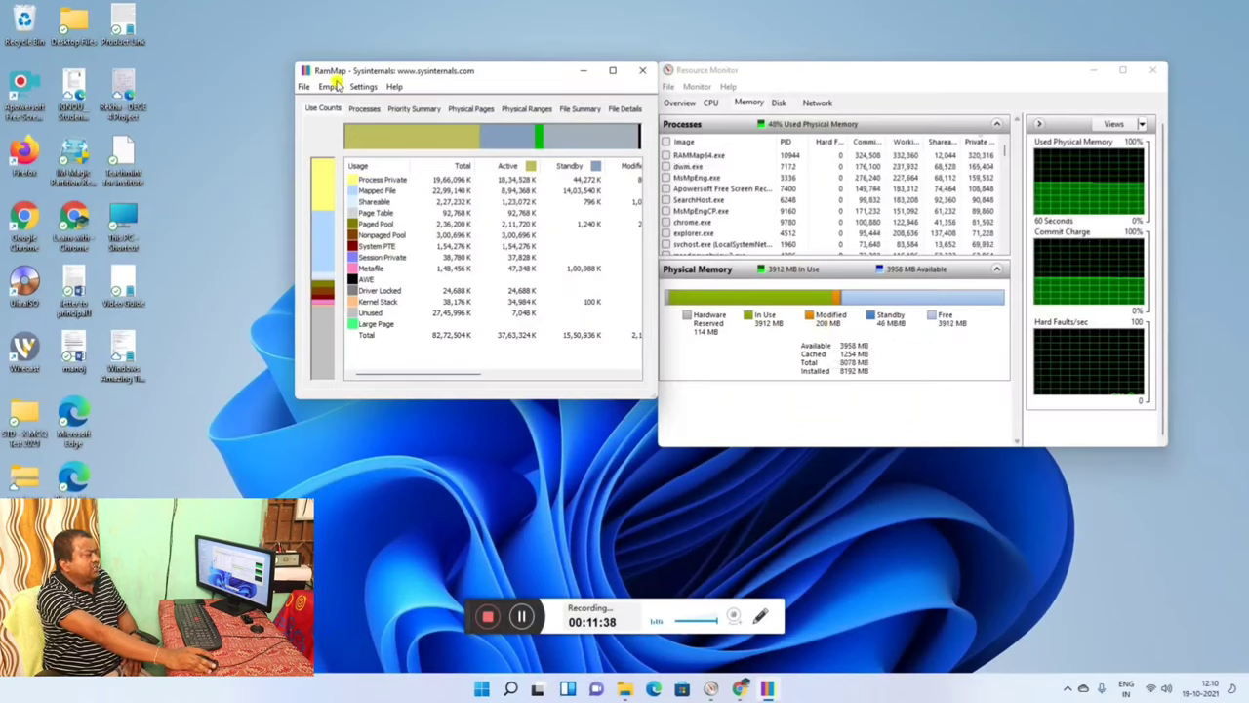
# Step: Open RAMMap's choice of memory-emptying commands
pyautogui.click(331, 86)
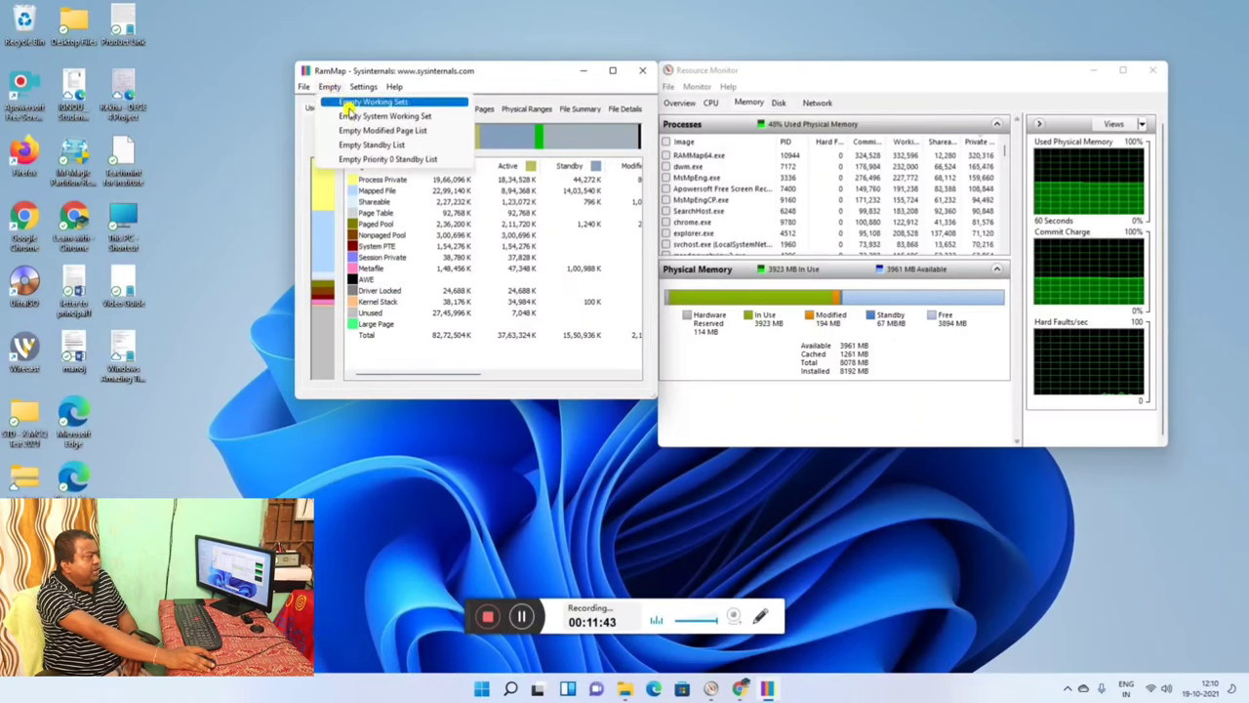